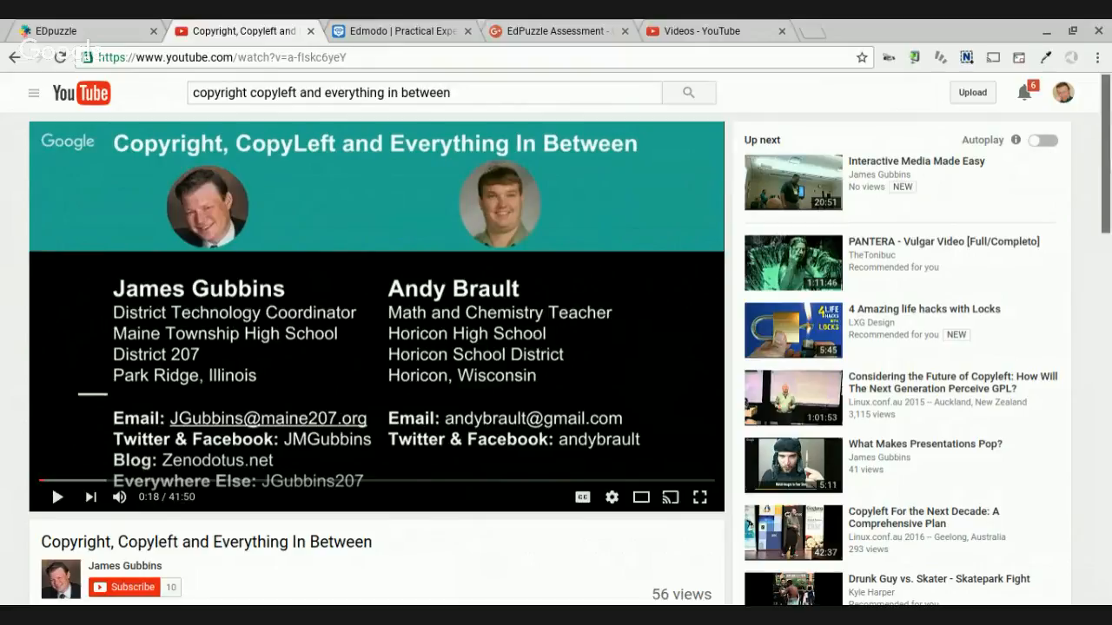
- Switch to EDpuzzle and open the video "Copy of Copy of Copyright, Copyleft and Everything In Between" from My Content for editing
{"action": "scroll", "coordinate": [556, 348], "scroll_direction": "down", "scroll_amount": 1}
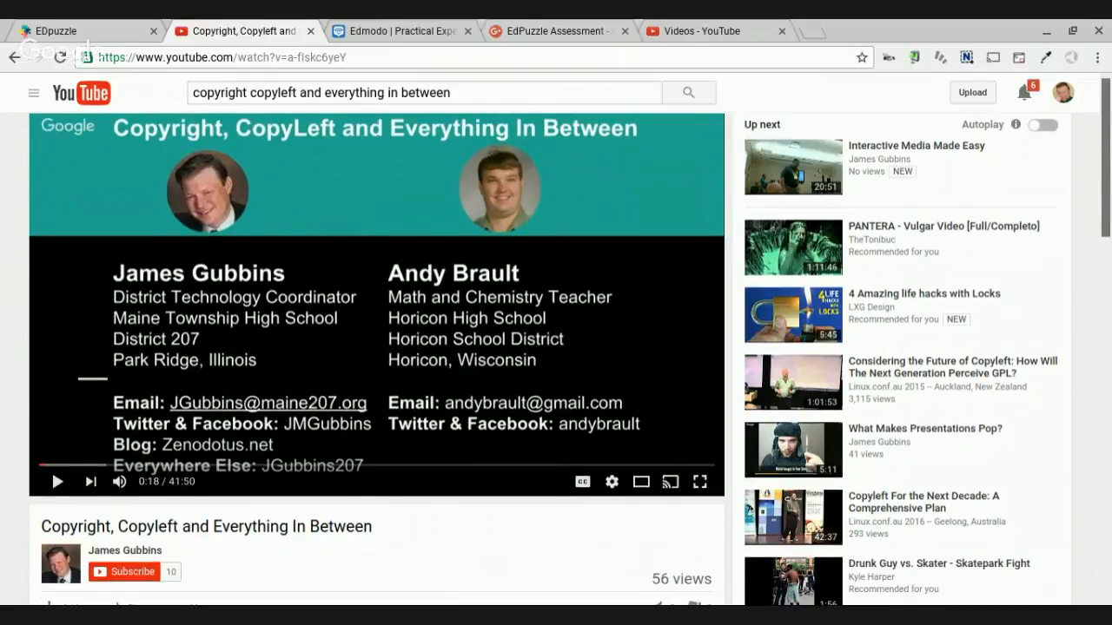
{"action": "scroll", "coordinate": [556, 348], "scroll_direction": "up", "scroll_amount": 1}
{"action": "left_click", "coordinate": [105, 30]}
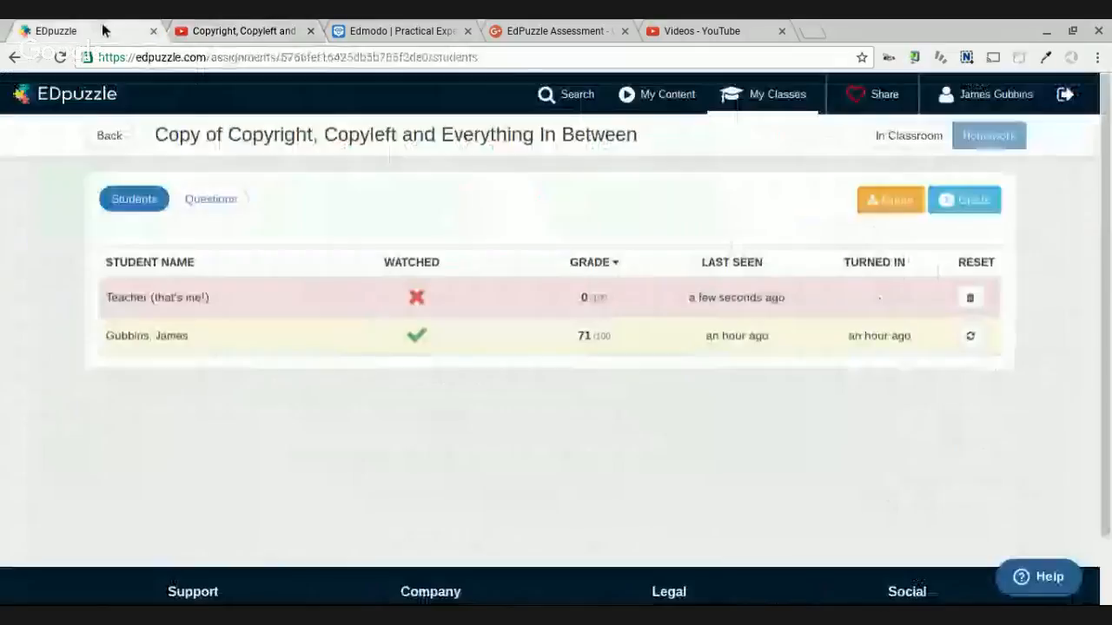
{"action": "left_click", "coordinate": [641, 102]}
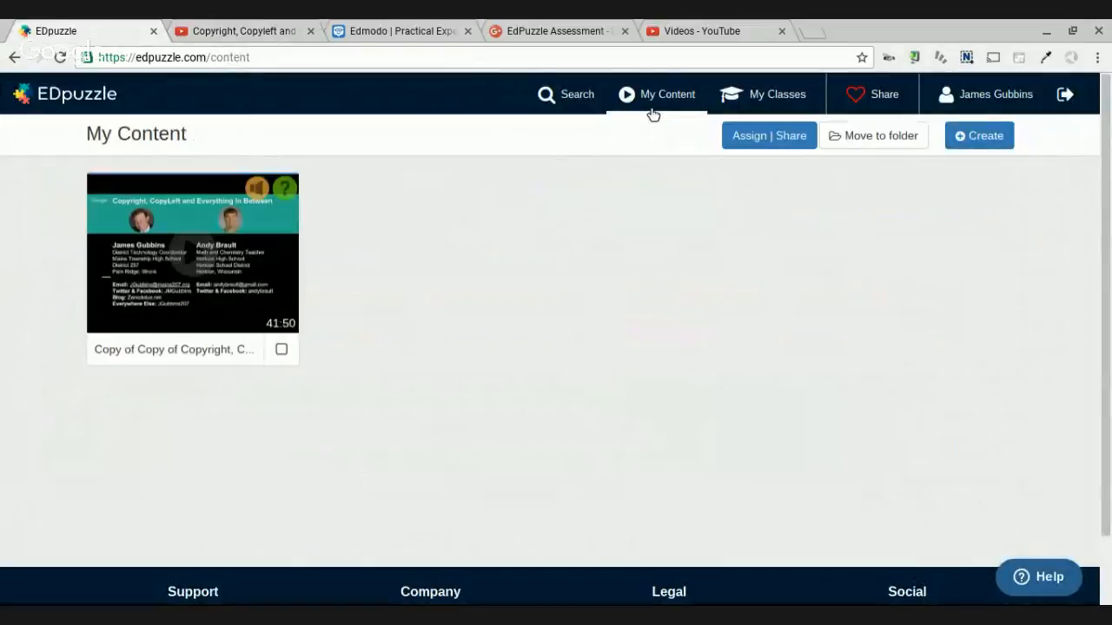
{"action": "mouse_move", "coordinate": [283, 266]}
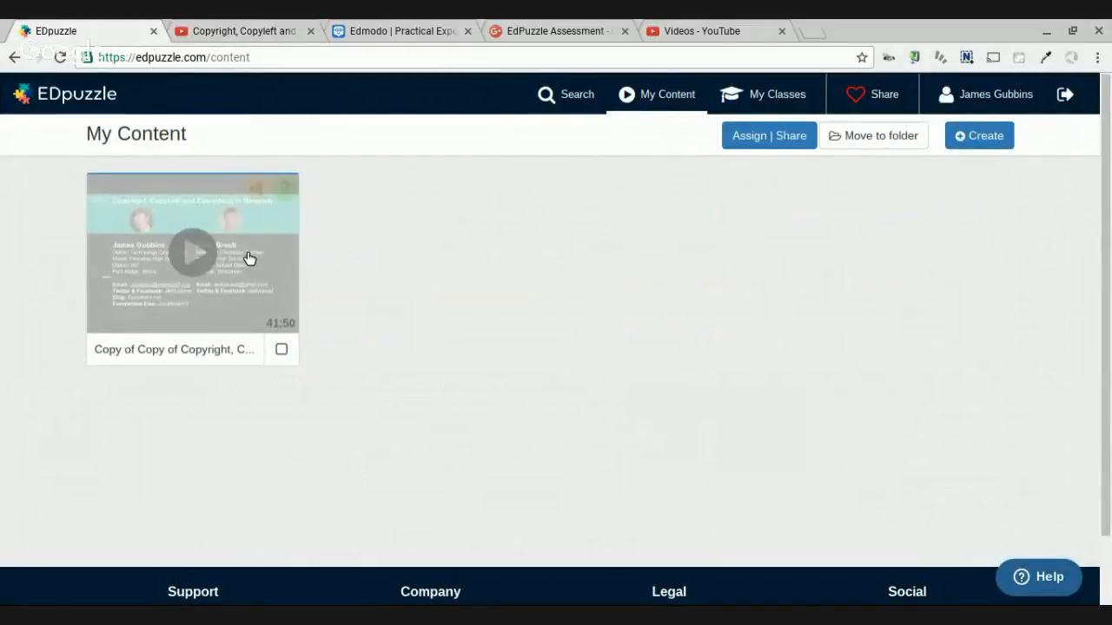
{"action": "left_click", "coordinate": [246, 256]}
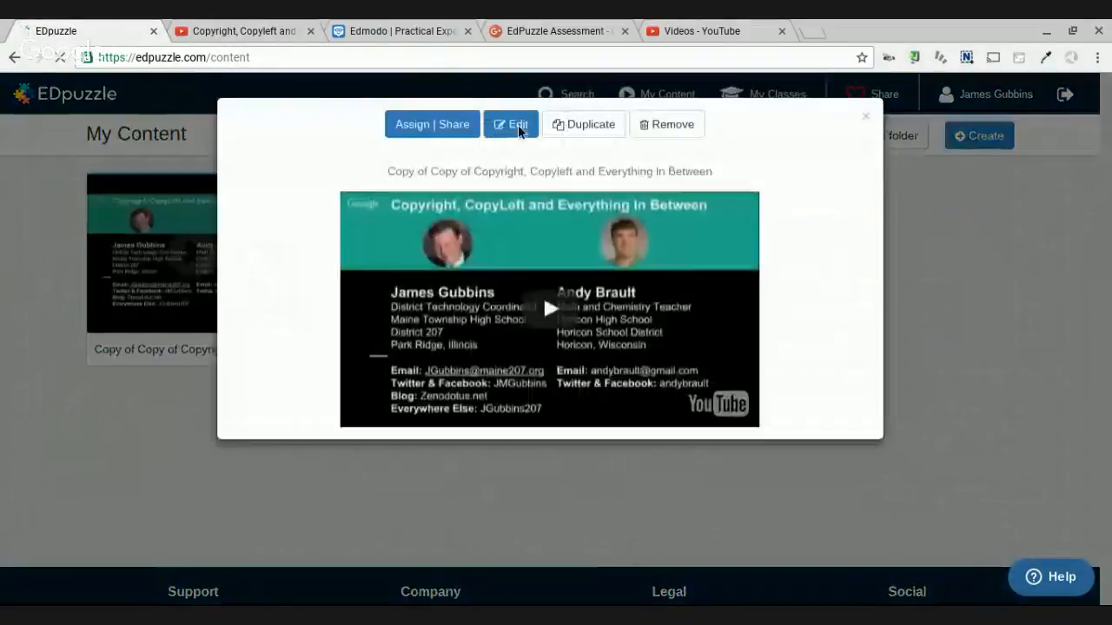
{"action": "left_click", "coordinate": [514, 127]}
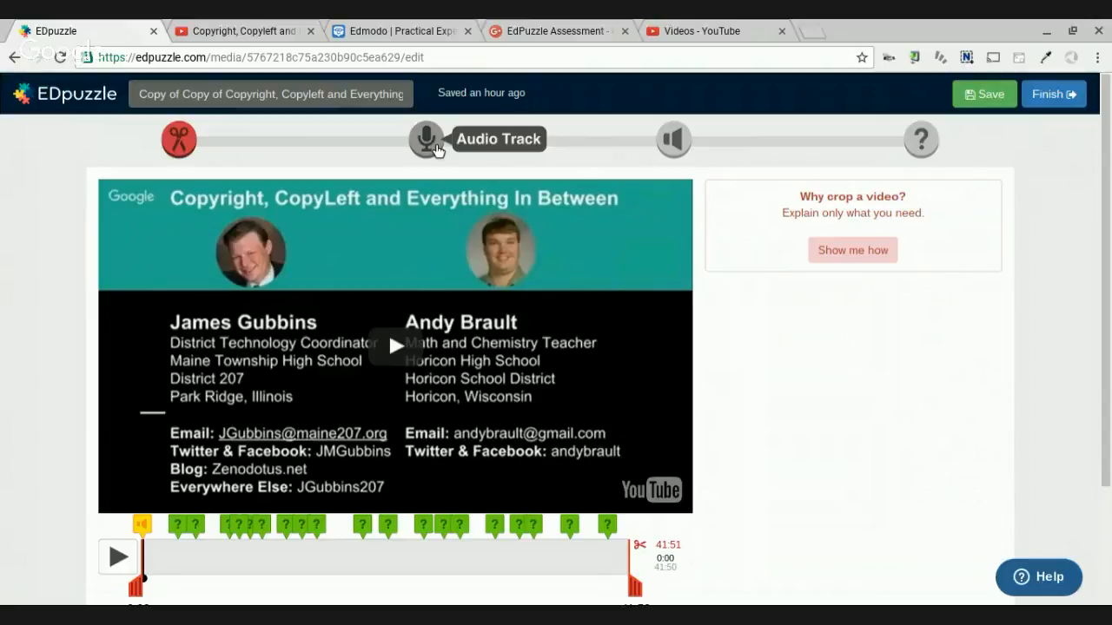
- Go to the audio notes stage and play the first few seconds of the video before pausing it
{"action": "left_click", "coordinate": [673, 146]}
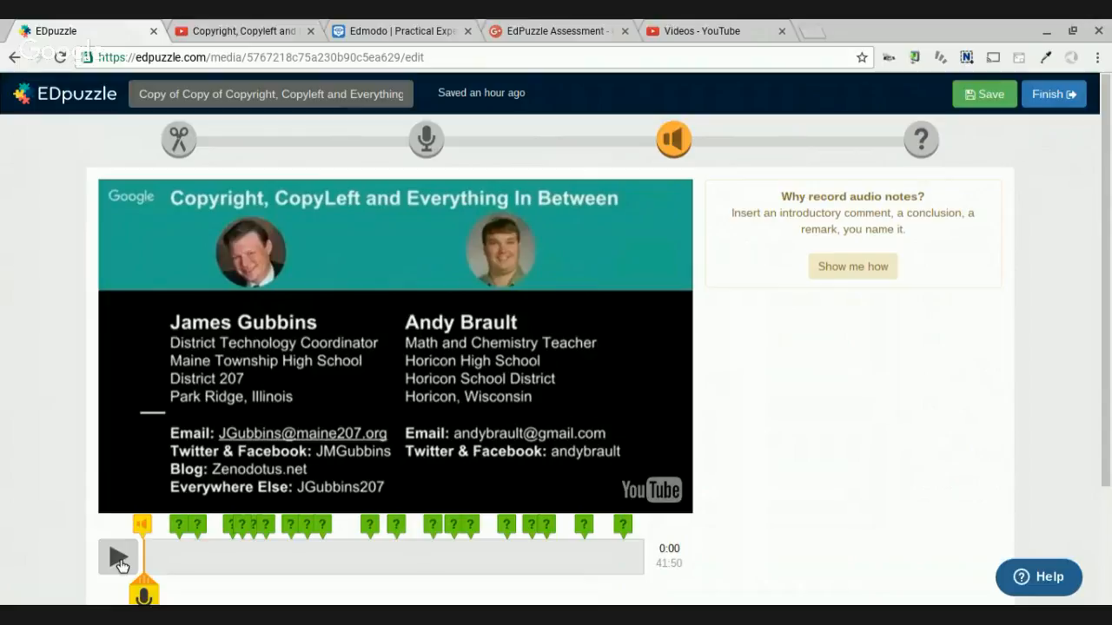
{"action": "left_click", "coordinate": [119, 562]}
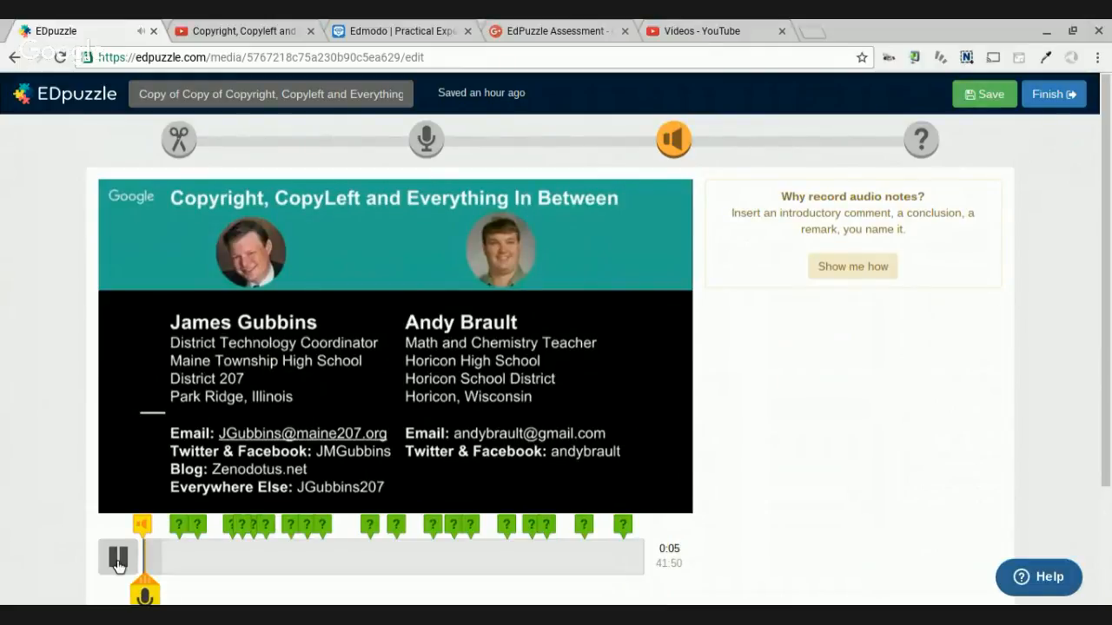
{"action": "left_click", "coordinate": [118, 561]}
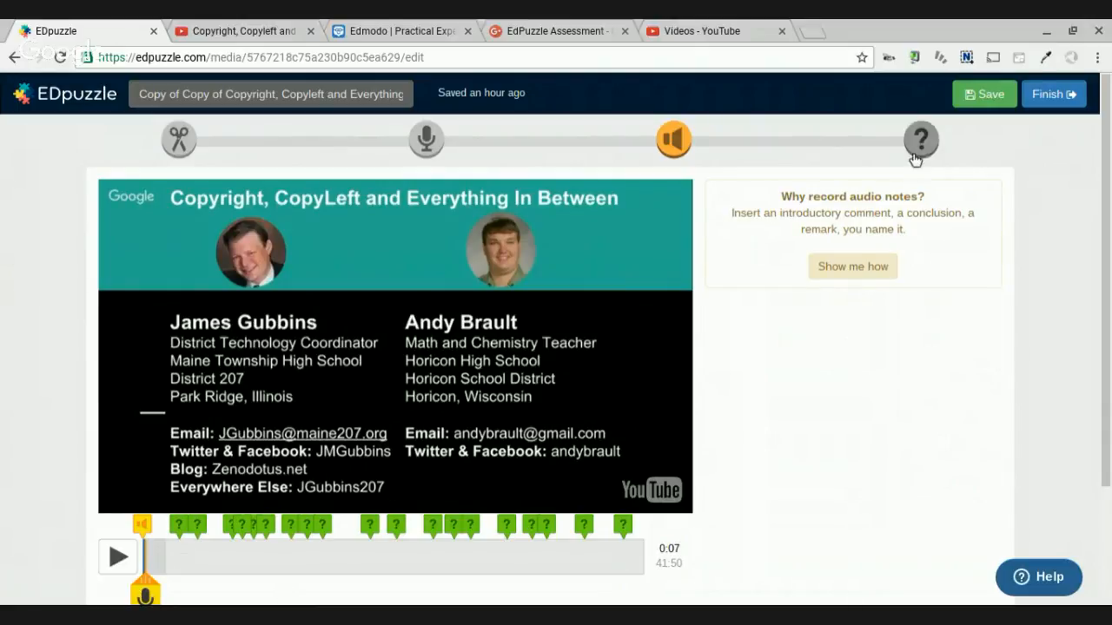
- In the quiz stage, start a question at 01:19, look through its open-ended, multiple-choice and comment formats, and discard it
{"action": "left_click", "coordinate": [921, 143]}
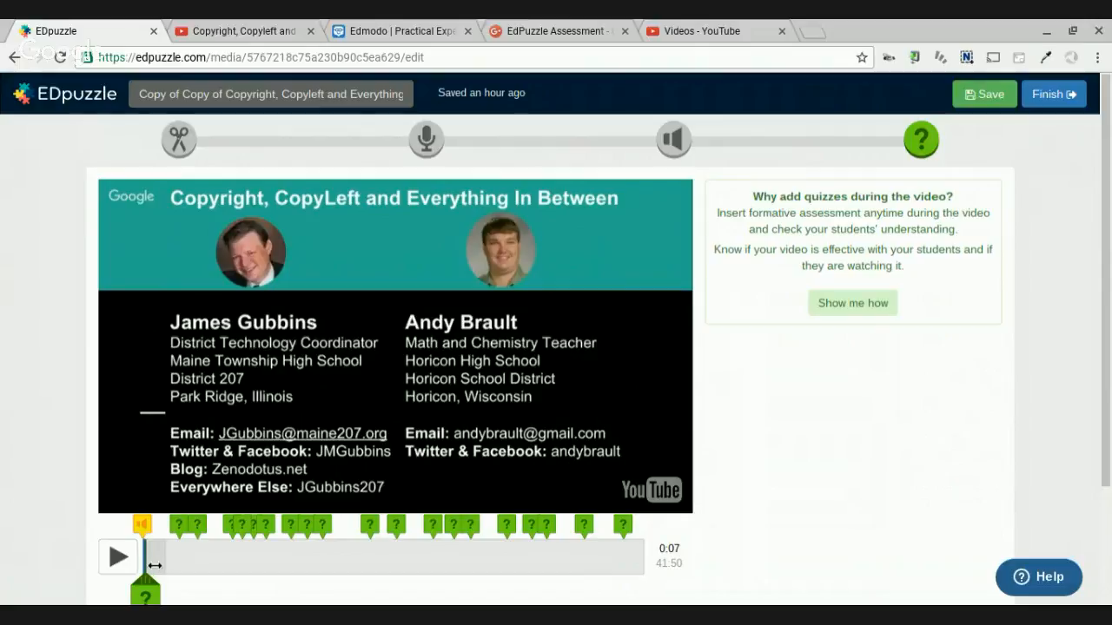
{"action": "left_click_drag", "start_coordinate": [153, 564], "coordinate": [168, 565]}
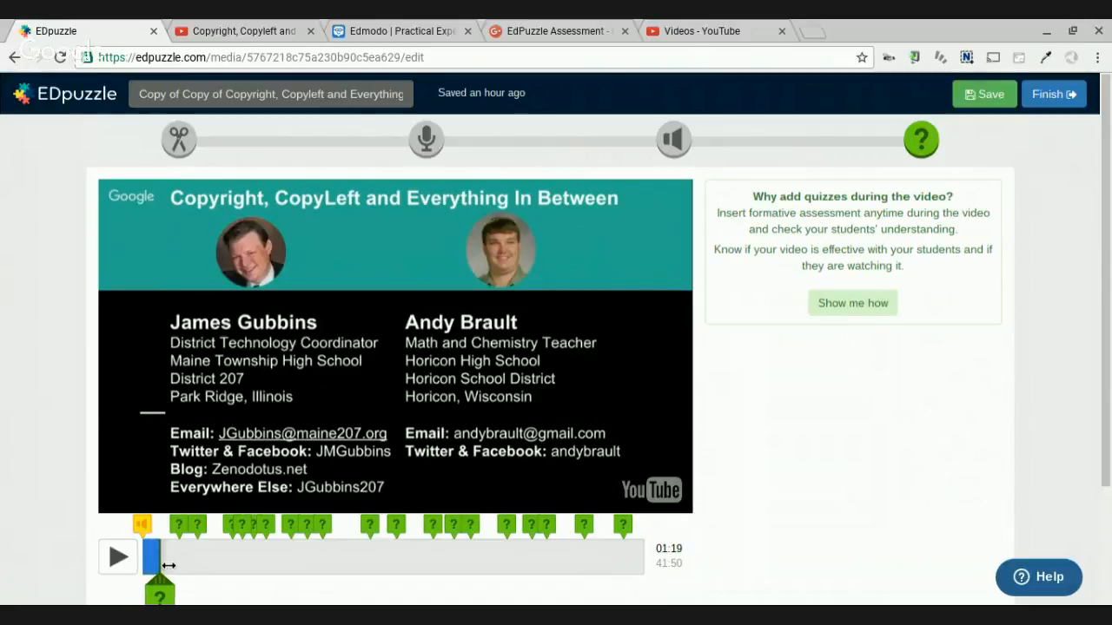
{"action": "left_click", "coordinate": [160, 596]}
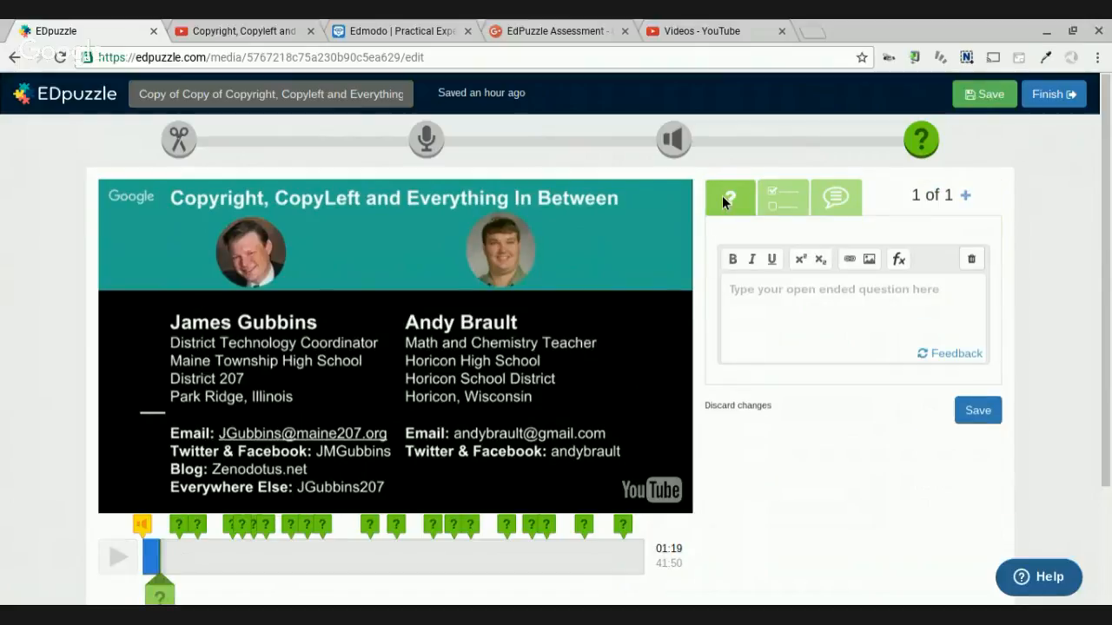
{"action": "left_click", "coordinate": [791, 196]}
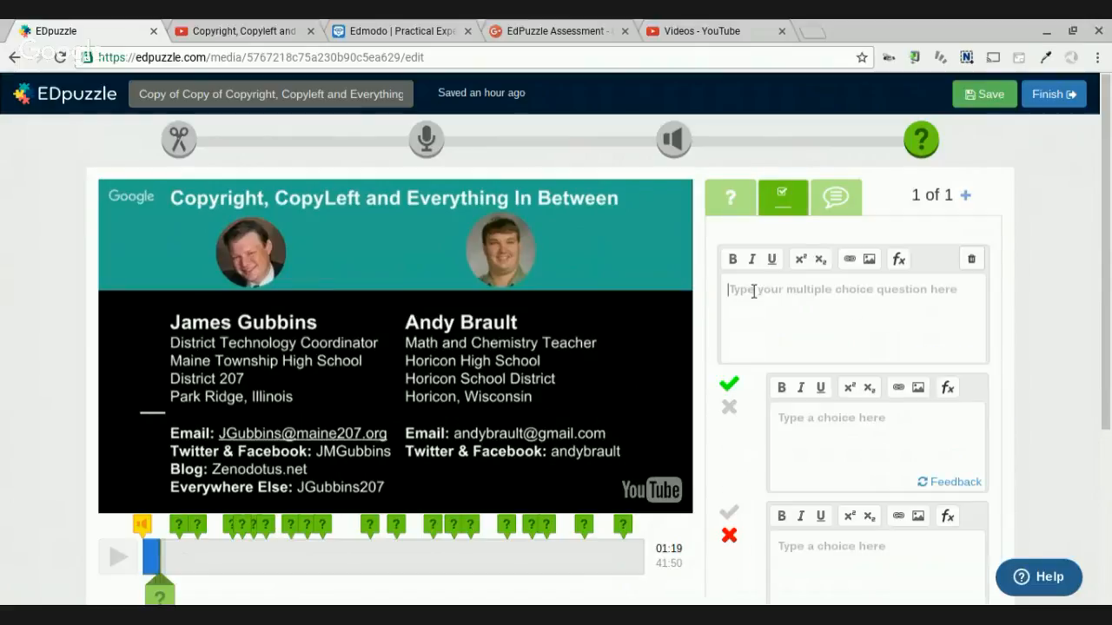
{"action": "left_click", "coordinate": [839, 202]}
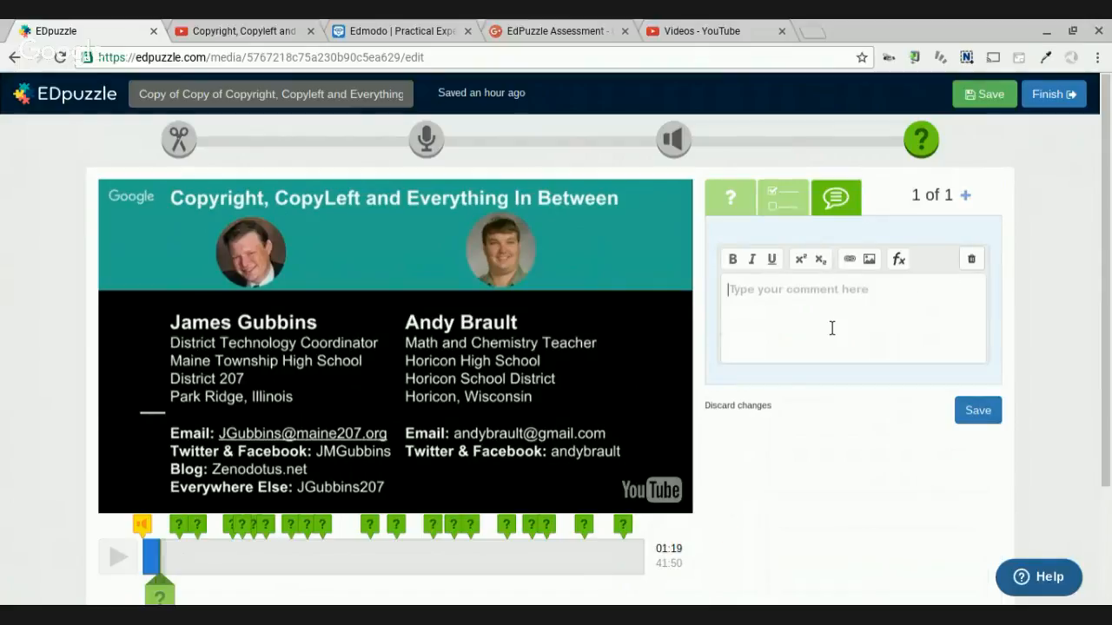
{"action": "left_click", "coordinate": [767, 418]}
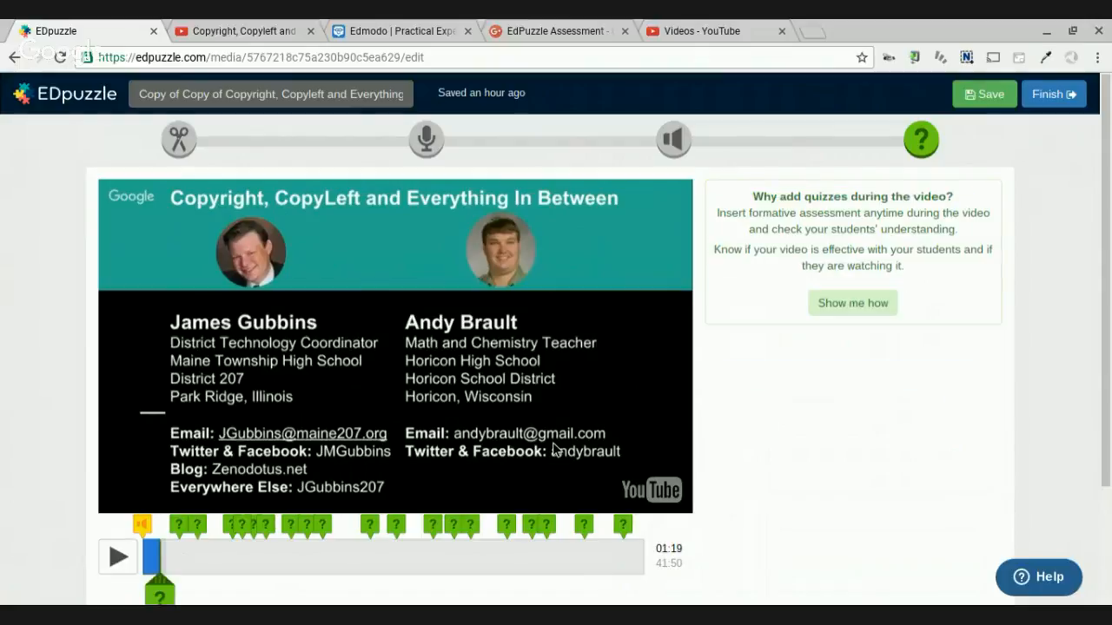
- Preview the first existing quiz question at 03:03, about educators using copyrighted work, and continue past it
{"action": "left_click", "coordinate": [186, 528]}
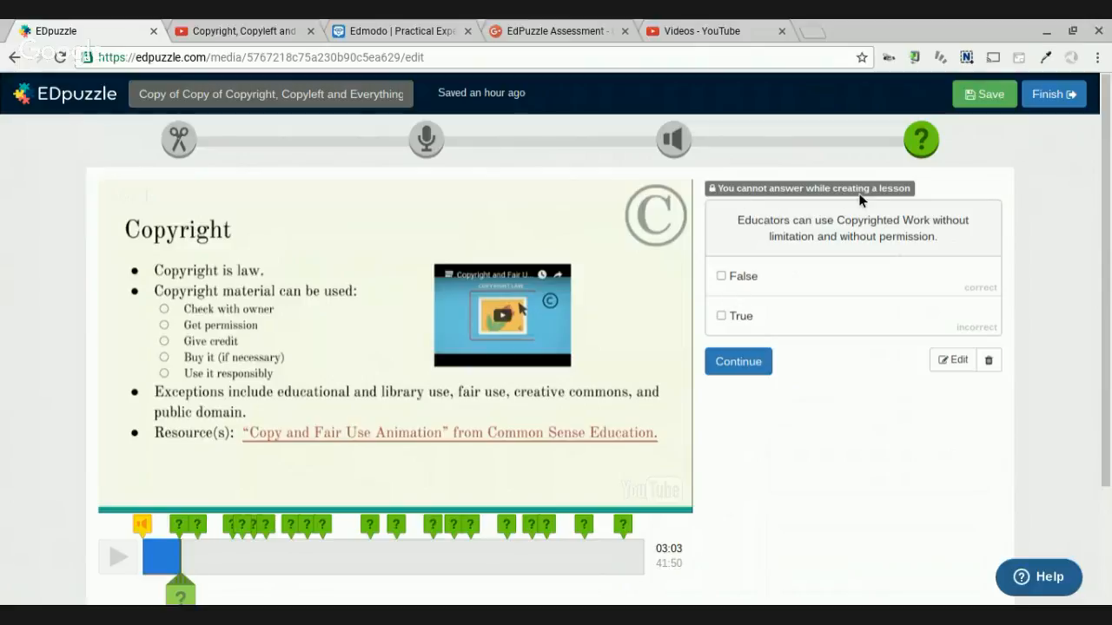
{"action": "left_click", "coordinate": [743, 365]}
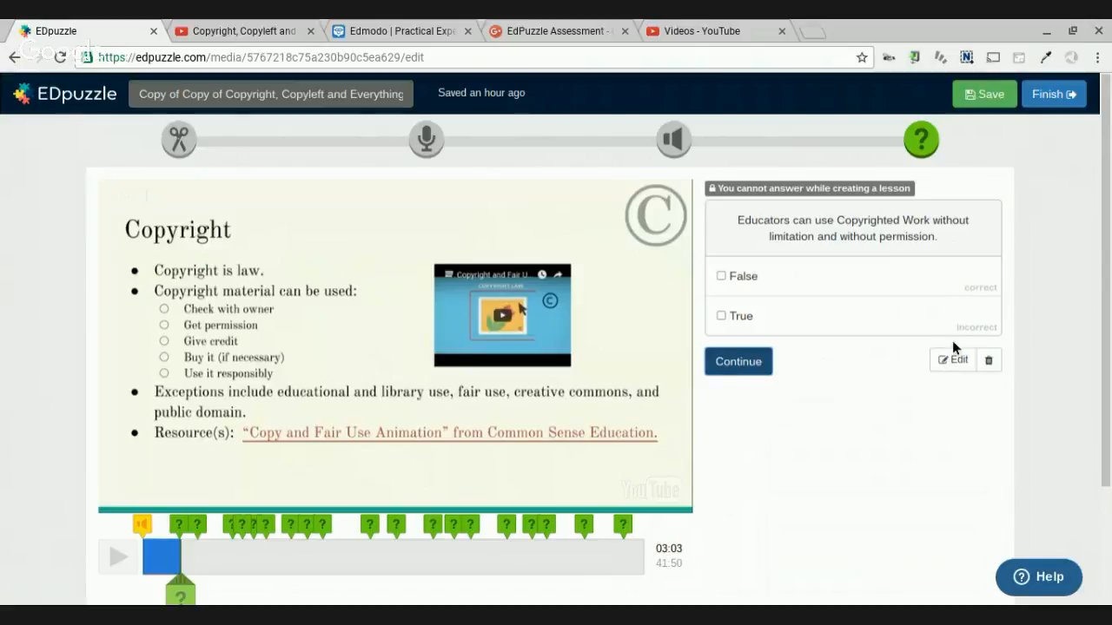
{"action": "left_click", "coordinate": [734, 365]}
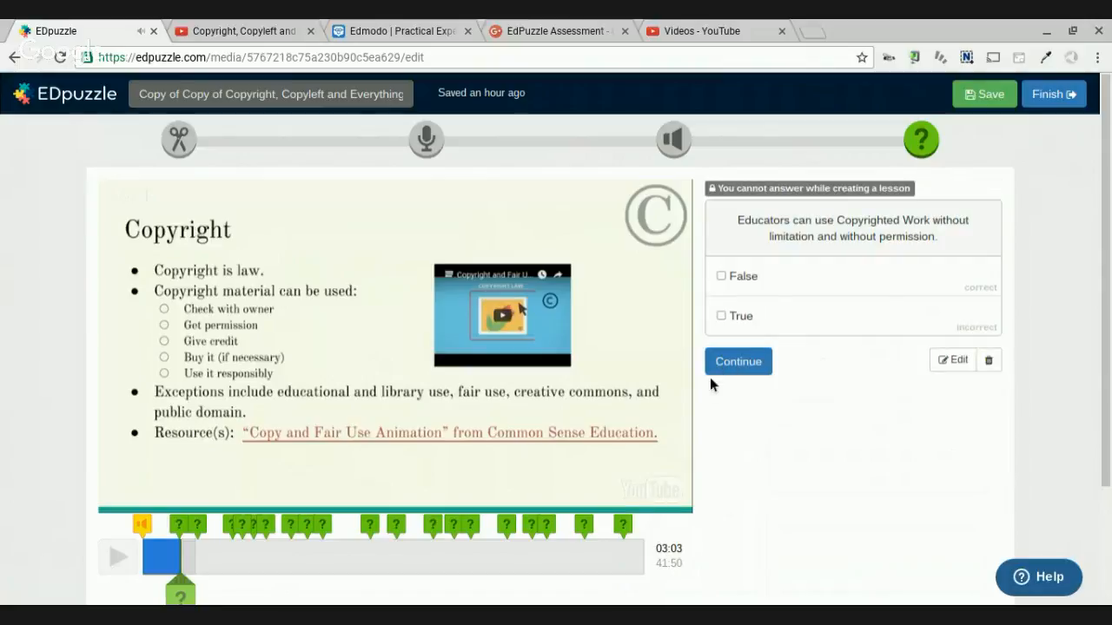
- View the resource comment at 04:35, open its "Copy and Fair Use Animation" link, and close the linked video
{"action": "left_click", "coordinate": [206, 531]}
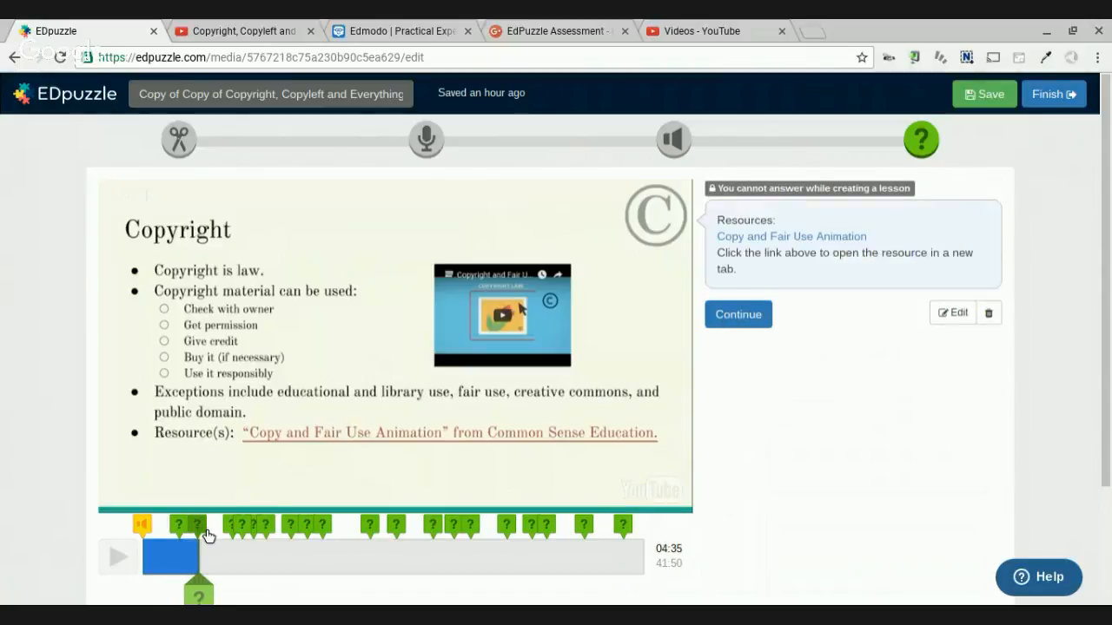
{"action": "left_click", "coordinate": [779, 241]}
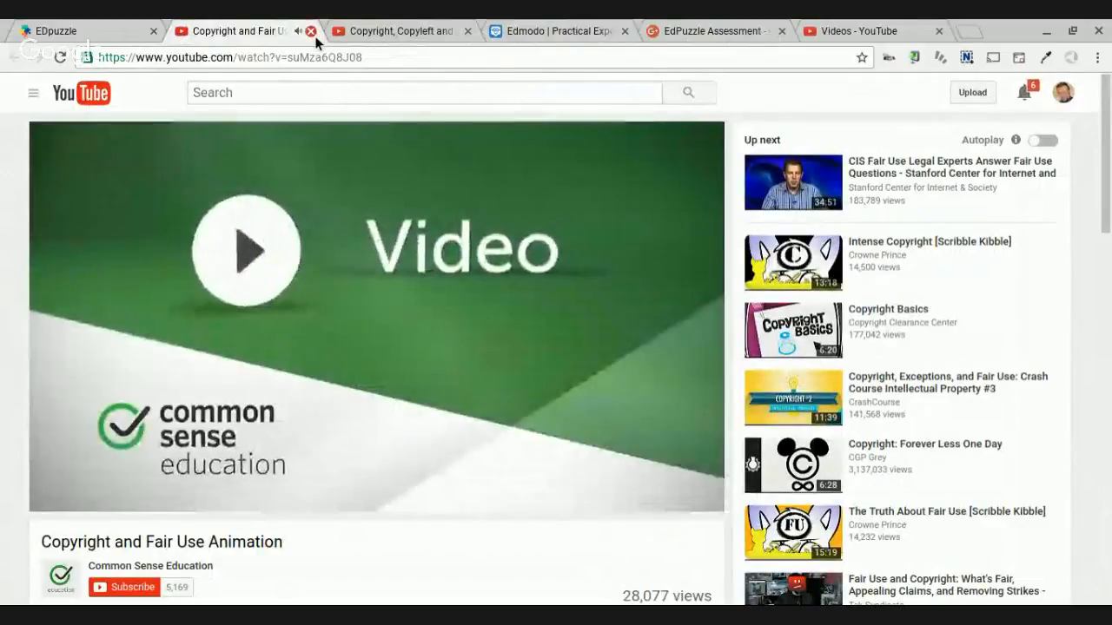
{"action": "left_click", "coordinate": [311, 32]}
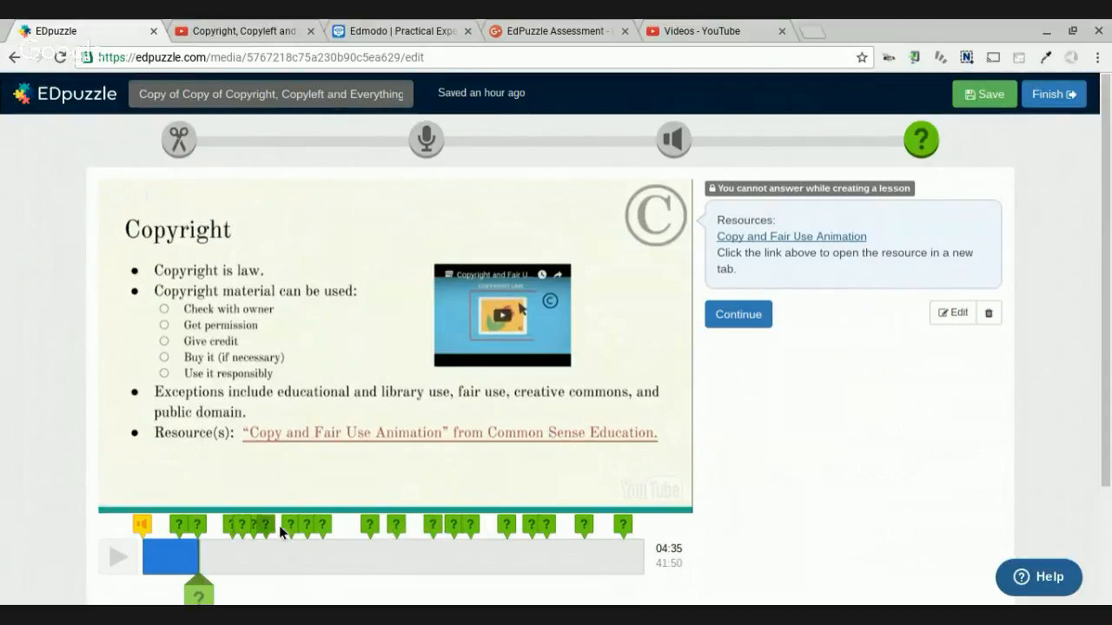
- Open the Creative Commons licenses question at 19:01 for editing, inspect the equation editor and answer choices, and discard the changes
{"action": "left_click", "coordinate": [380, 531]}
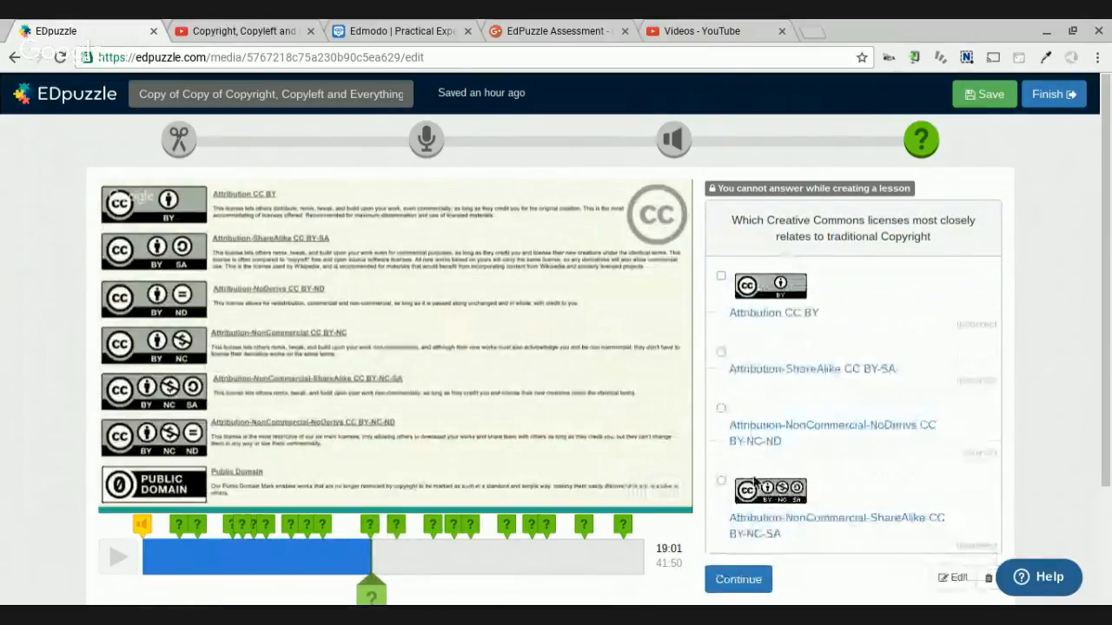
{"action": "scroll", "coordinate": [1104, 382], "scroll_direction": "down", "scroll_amount": 1}
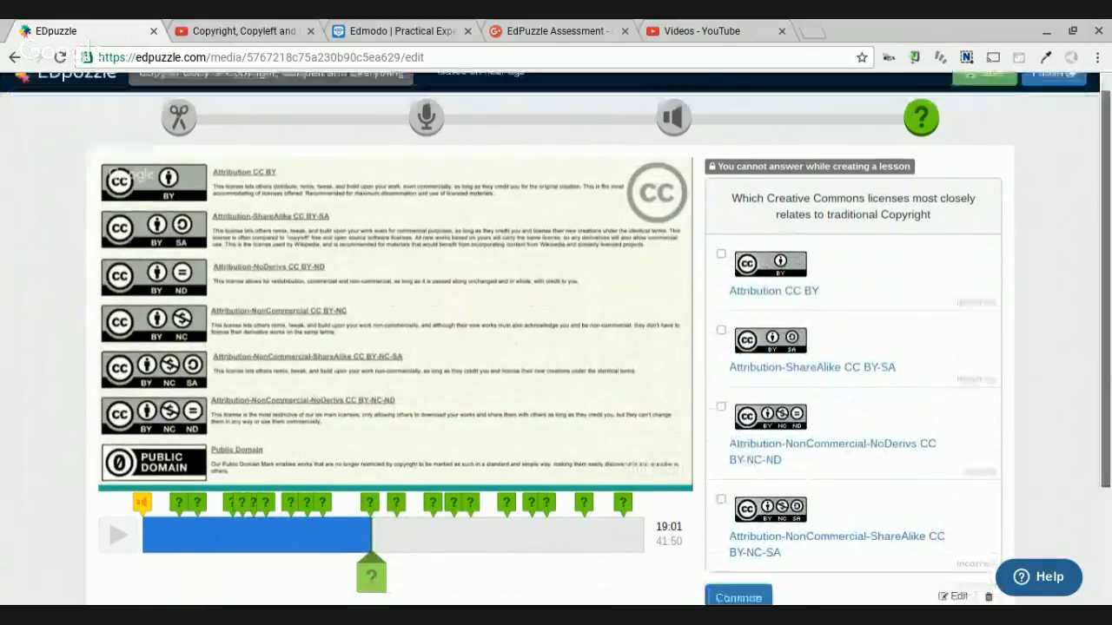
{"action": "scroll", "coordinate": [985, 484], "scroll_direction": "down", "scroll_amount": 1}
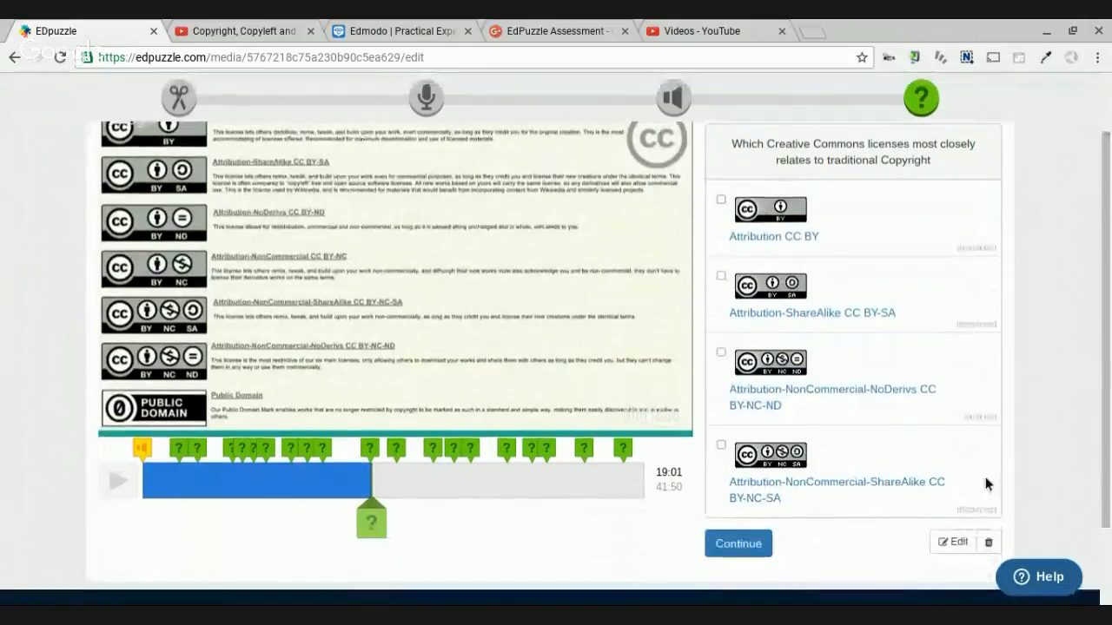
{"action": "left_click", "coordinate": [952, 544]}
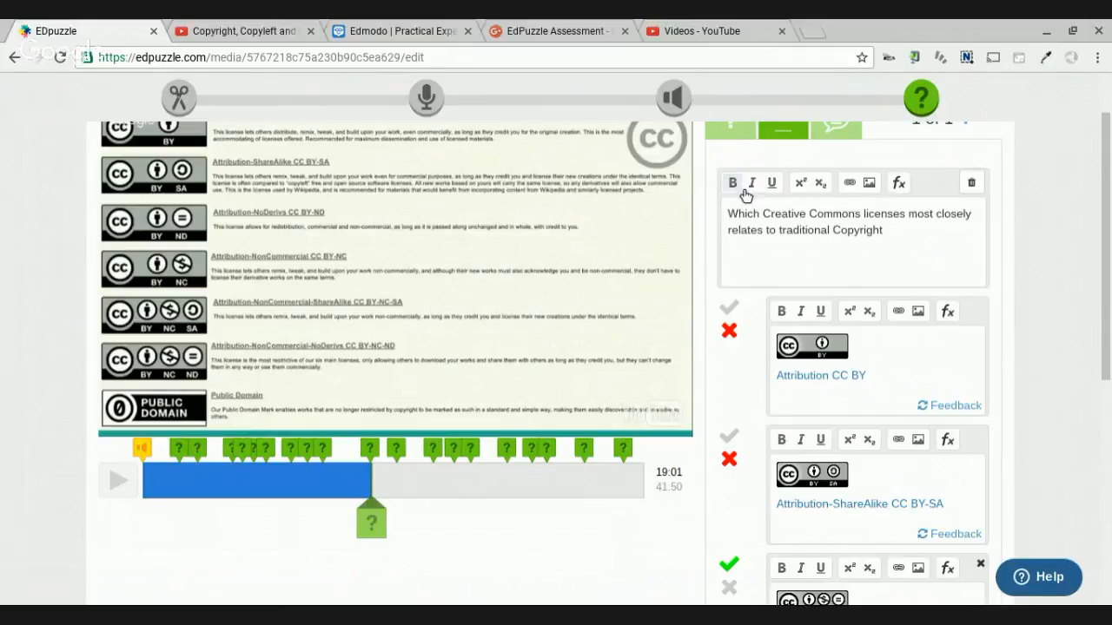
{"action": "left_click", "coordinate": [900, 184]}
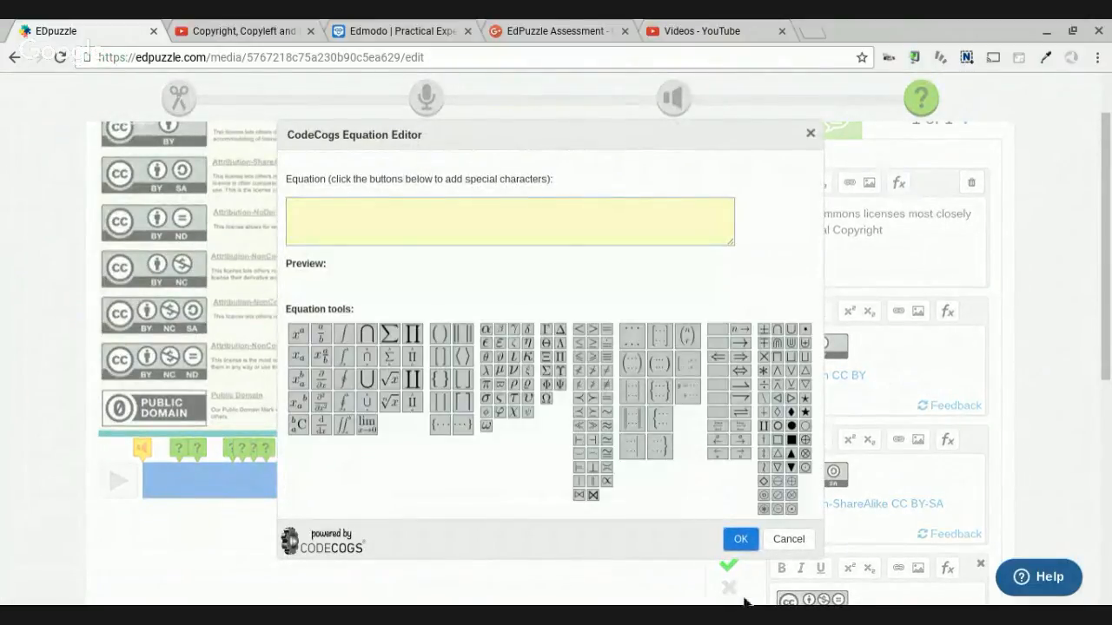
{"action": "left_click", "coordinate": [789, 539]}
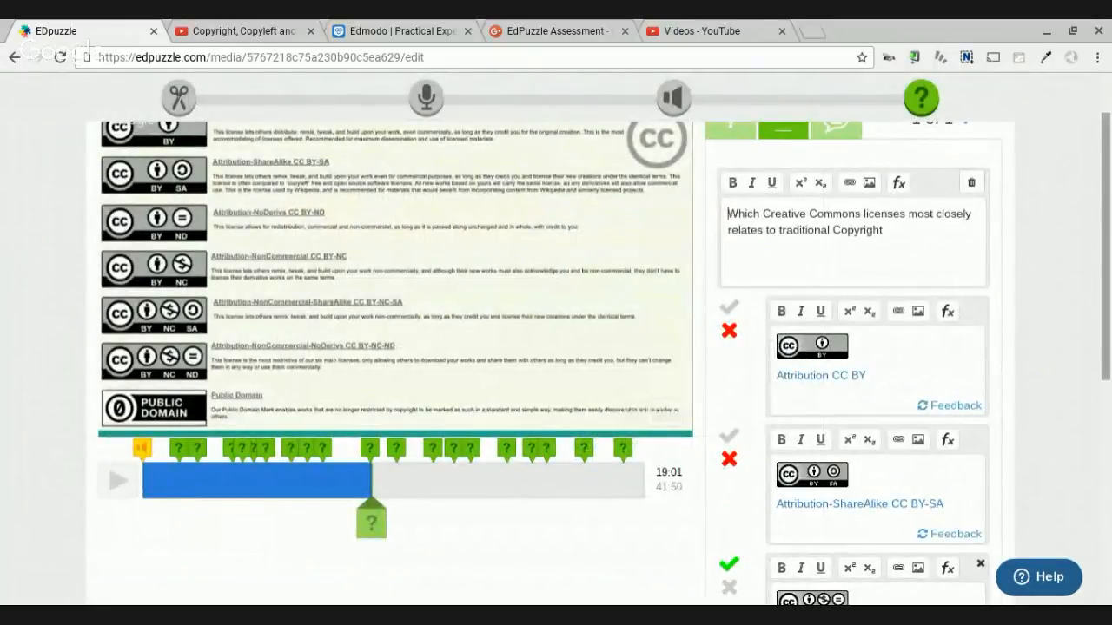
{"action": "scroll", "coordinate": [782, 512], "scroll_direction": "down", "scroll_amount": 5}
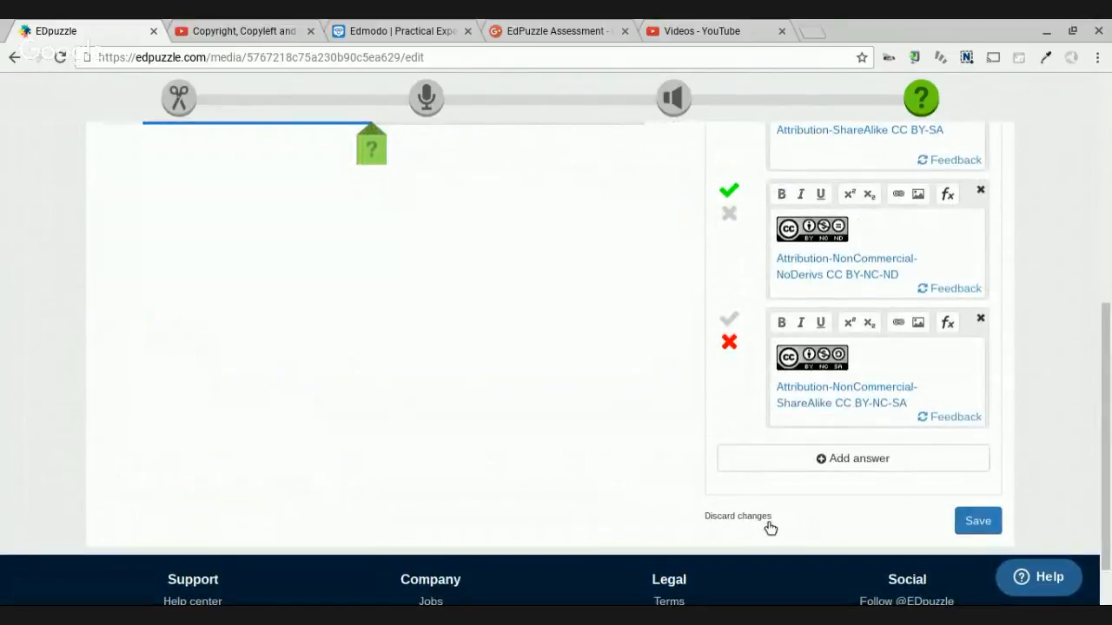
{"action": "left_click", "coordinate": [765, 519]}
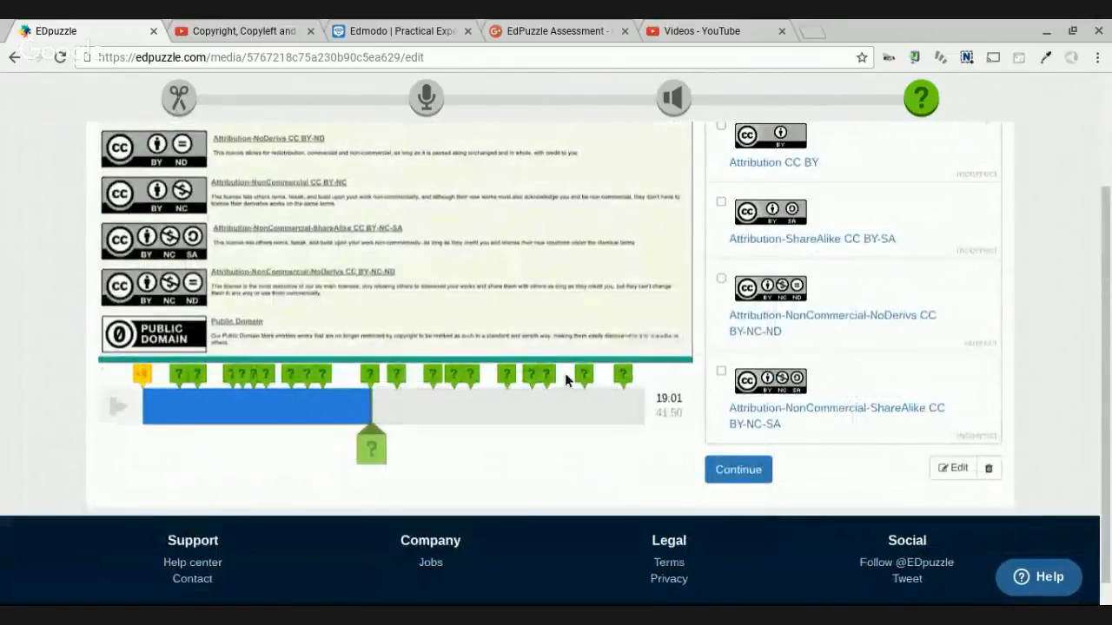
- View the open-ended question at 26:01 about public domain work and follow its Freesound link
{"action": "left_click", "coordinate": [460, 383]}
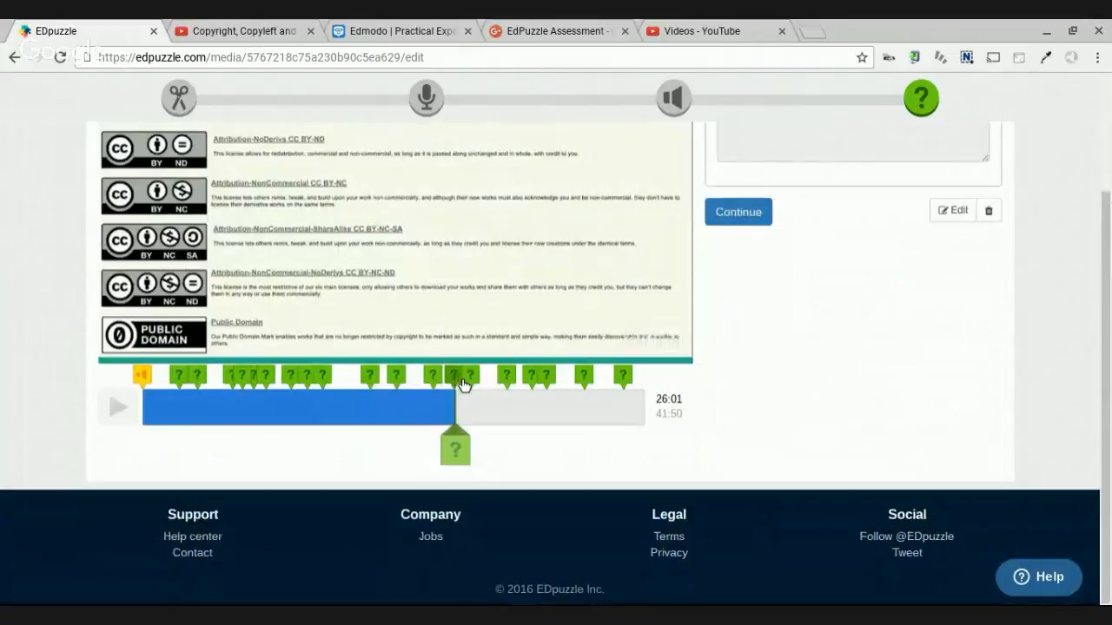
{"action": "left_click_drag", "start_coordinate": [1102, 347], "coordinate": [1099, 241]}
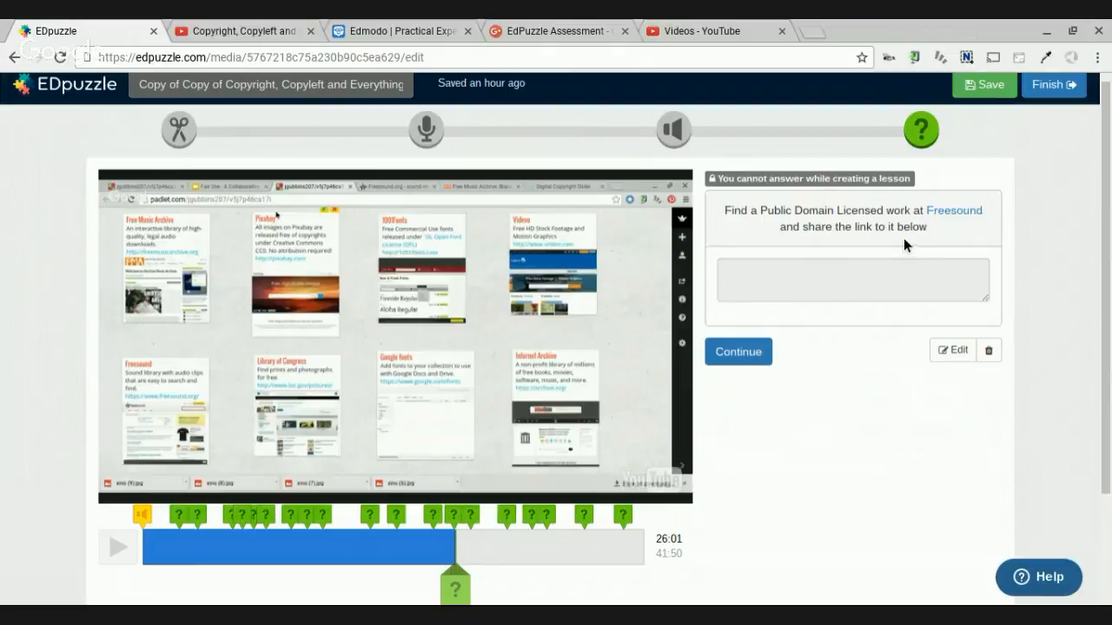
{"action": "left_click", "coordinate": [961, 213]}
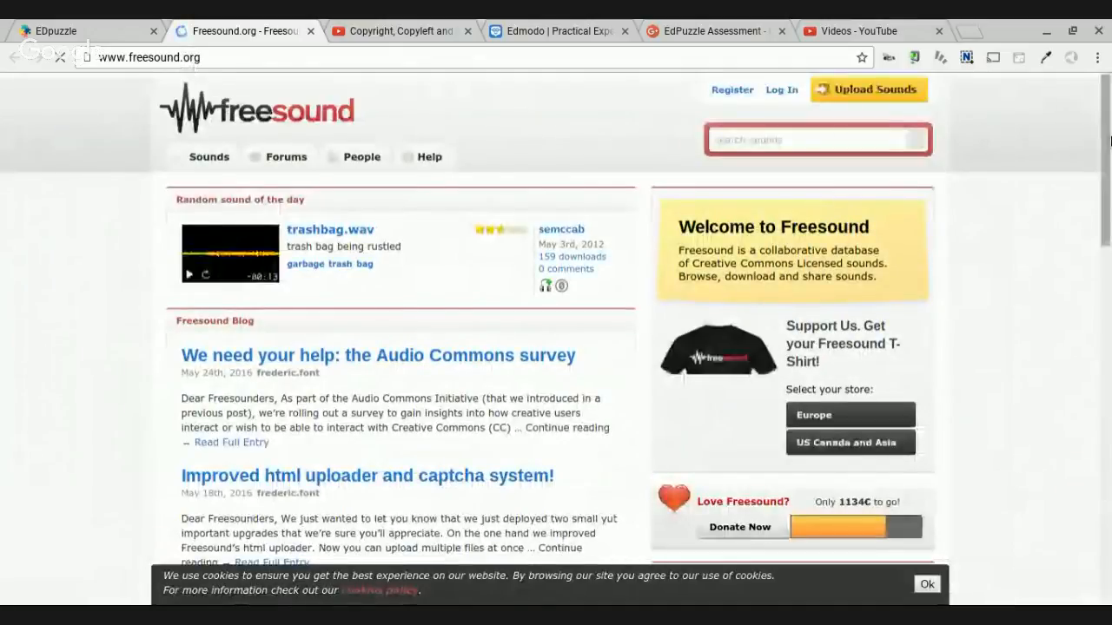
- Open the page of the recently added sound Woosh.wav on Freesound and return to the EDpuzzle question
{"action": "left_click_drag", "start_coordinate": [1110, 141], "coordinate": [1095, 276]}
{"action": "scroll", "coordinate": [412, 522], "scroll_direction": "down", "scroll_amount": 3}
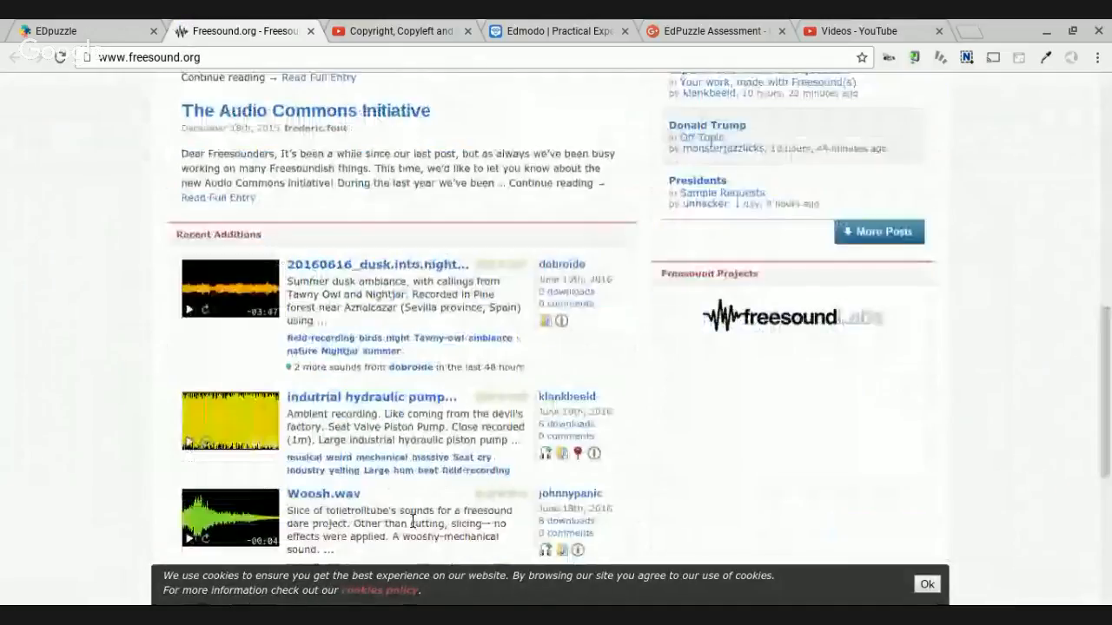
{"action": "left_click", "coordinate": [335, 493]}
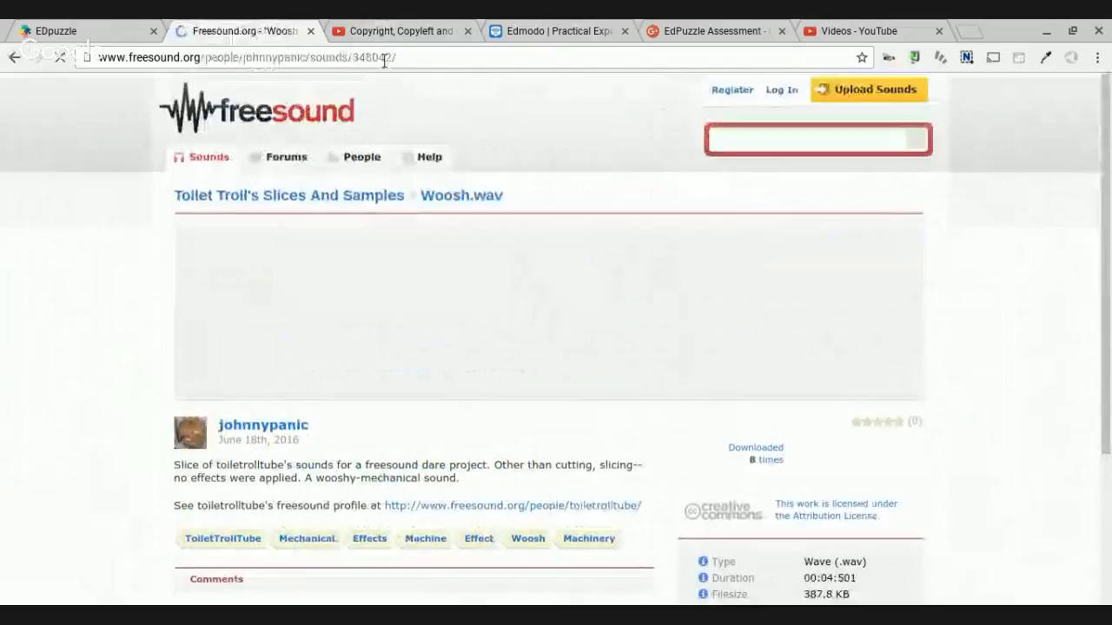
{"action": "left_click", "coordinate": [102, 29]}
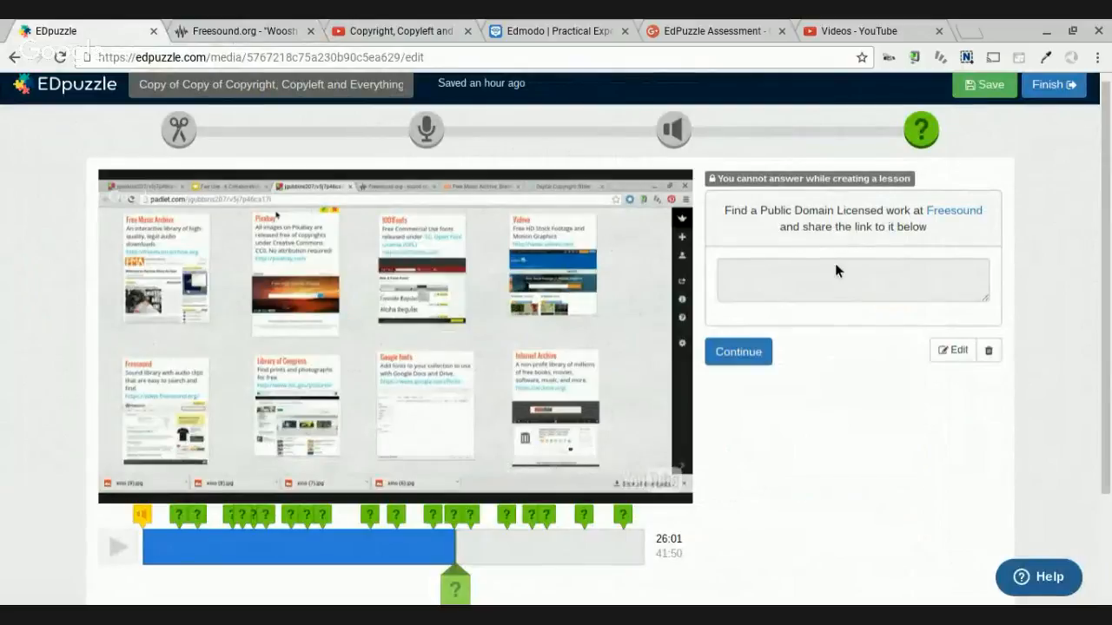
- View the open-ended questions about the Library of Congress at 30:27, Google Fonts at 33:45 and Videvo at 36:55
{"action": "left_click", "coordinate": [472, 526]}
{"action": "left_click", "coordinate": [508, 519]}
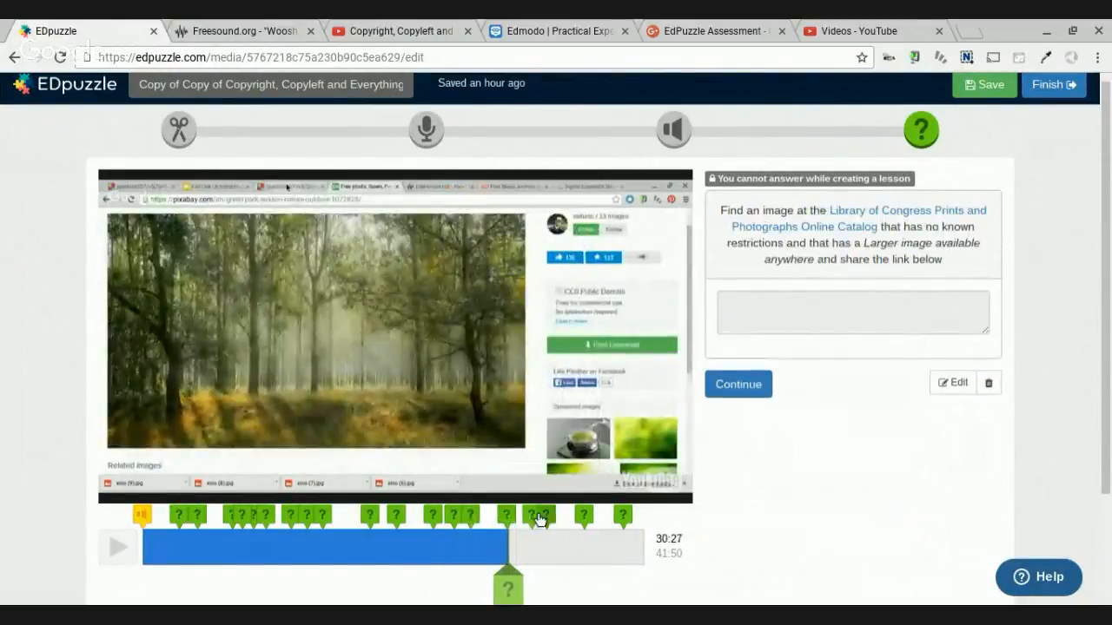
{"action": "left_click", "coordinate": [544, 517]}
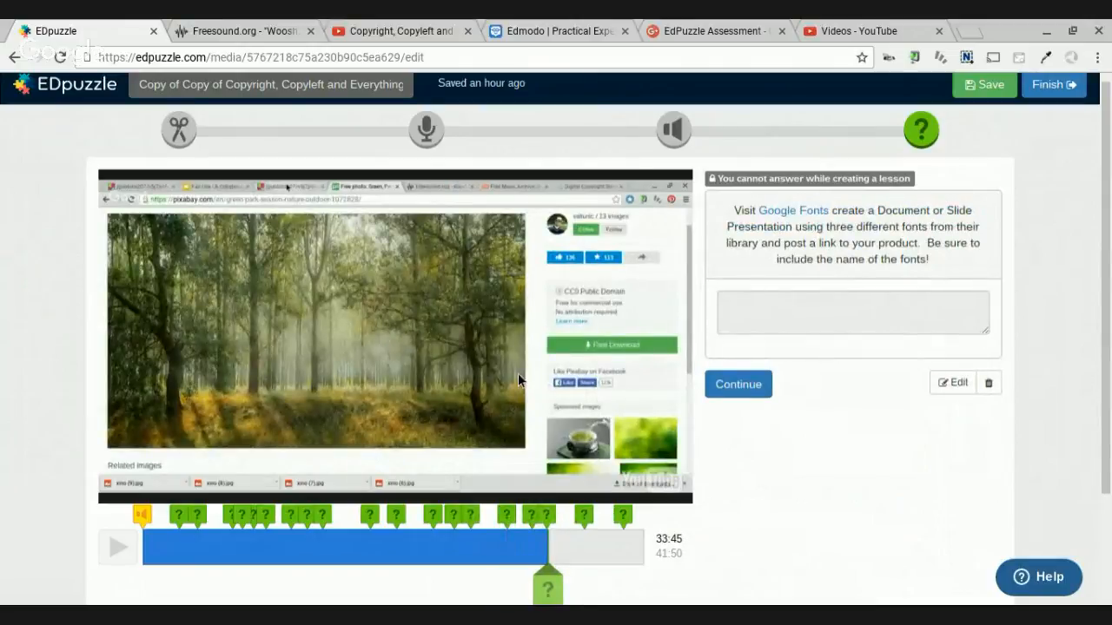
{"action": "left_click", "coordinate": [622, 516]}
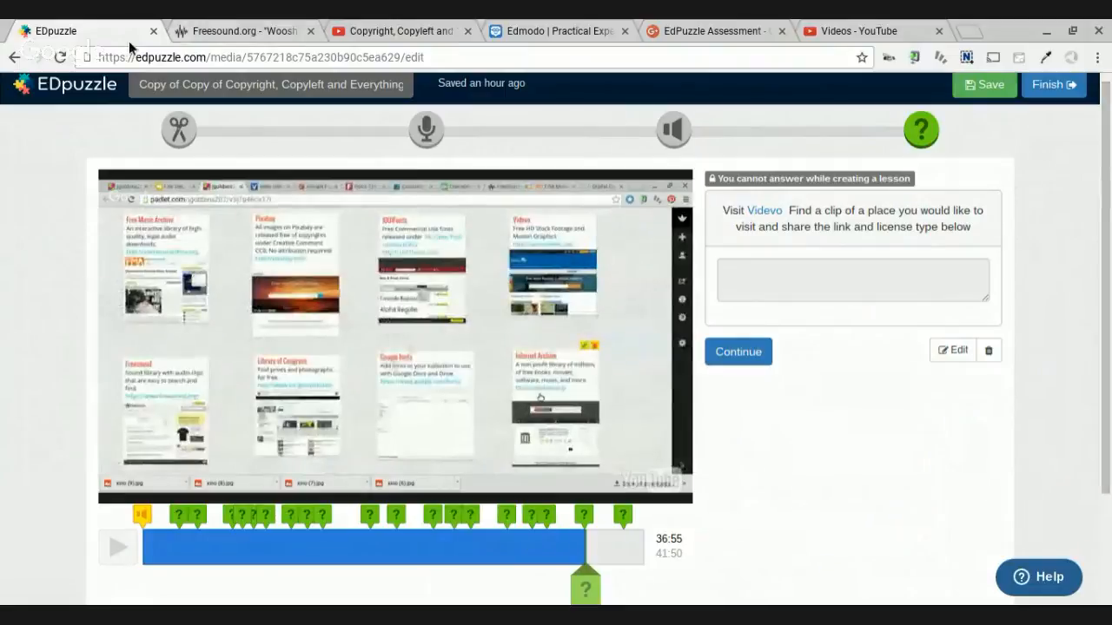
- Assign the lesson "Copy of Copy of Copyright, Copyleft and Everything In Between" to the Practical Experience class with Prevent skipping enabled
{"action": "left_click", "coordinate": [18, 58]}
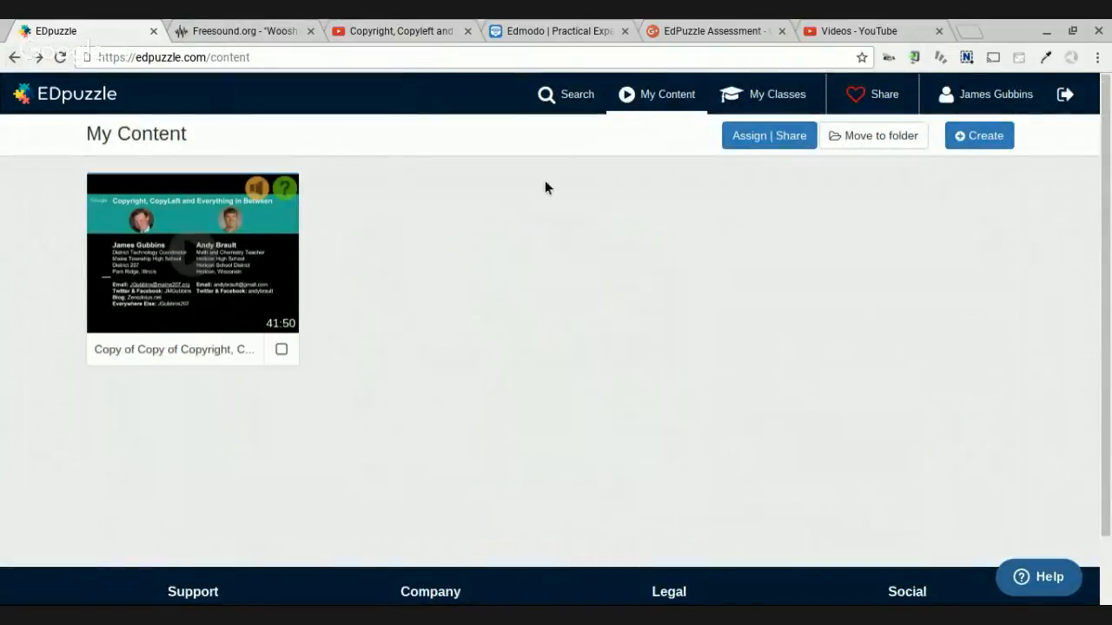
{"action": "left_click", "coordinate": [280, 288]}
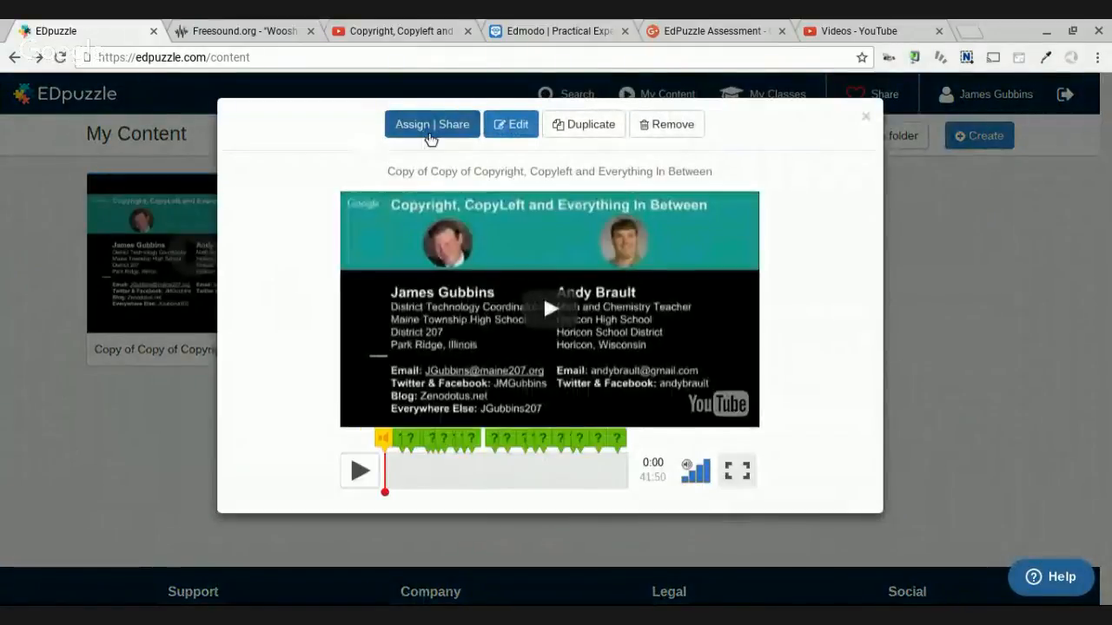
{"action": "left_click", "coordinate": [427, 137]}
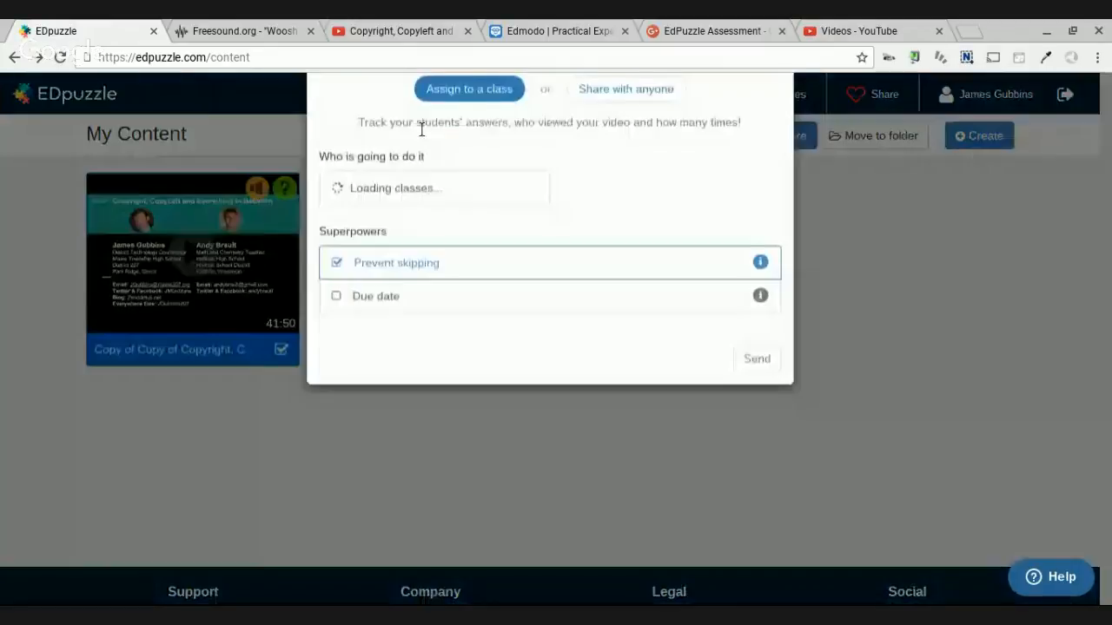
{"action": "left_click", "coordinate": [702, 228]}
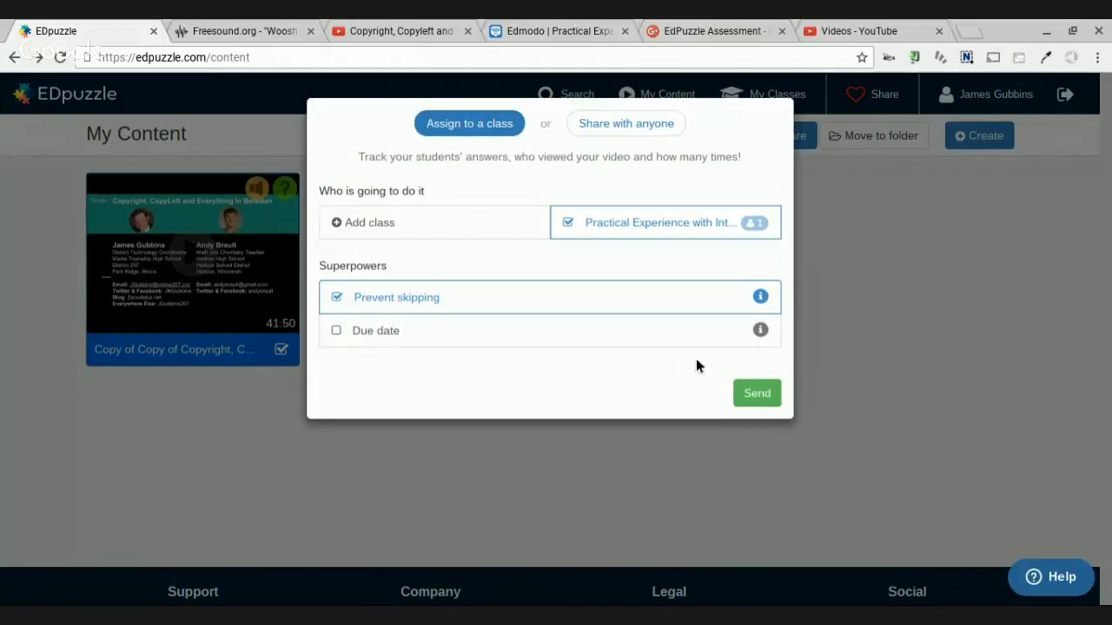
{"action": "left_click", "coordinate": [755, 395]}
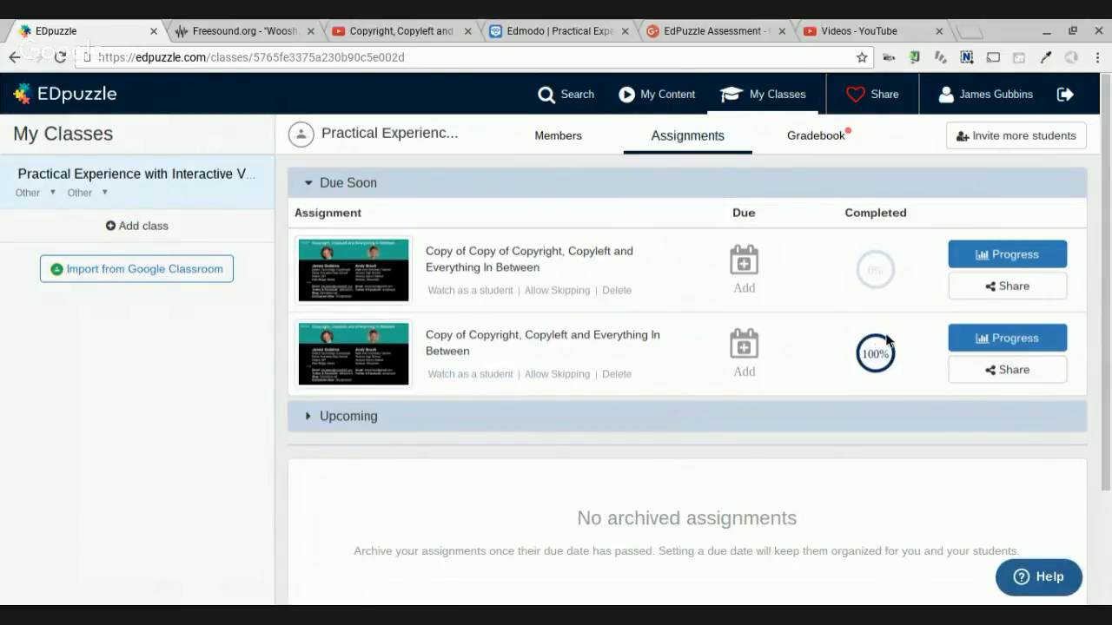
- Open the progress of the "Copy of Copyright, Copyleft and Everything In Between" assignment, view the teacher's own record and return to the student list
{"action": "left_click", "coordinate": [1016, 348]}
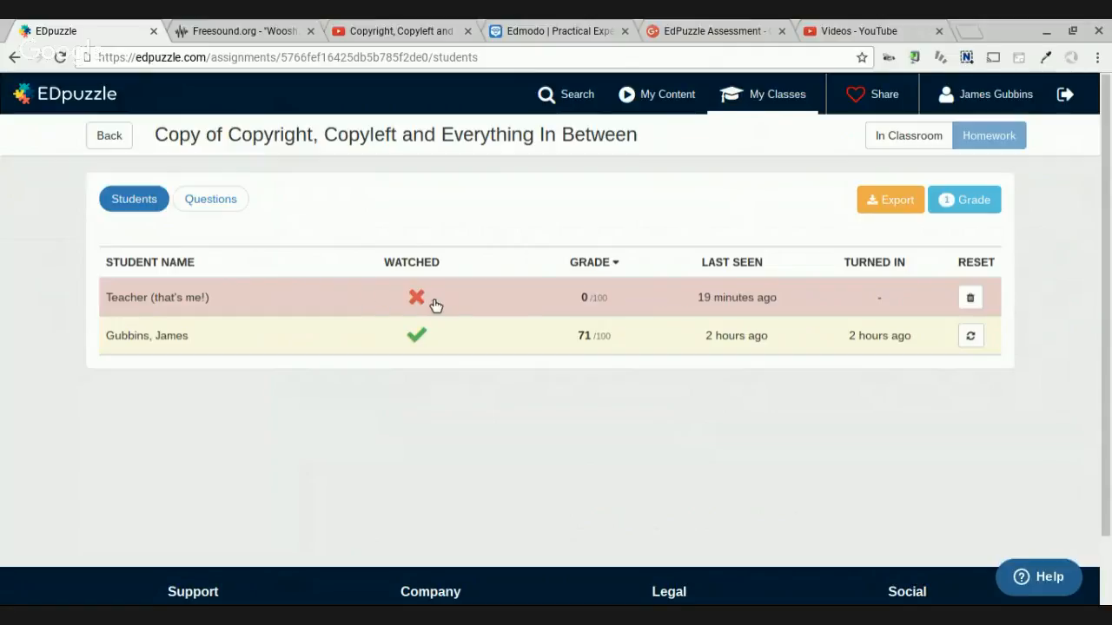
{"action": "left_click", "coordinate": [639, 307]}
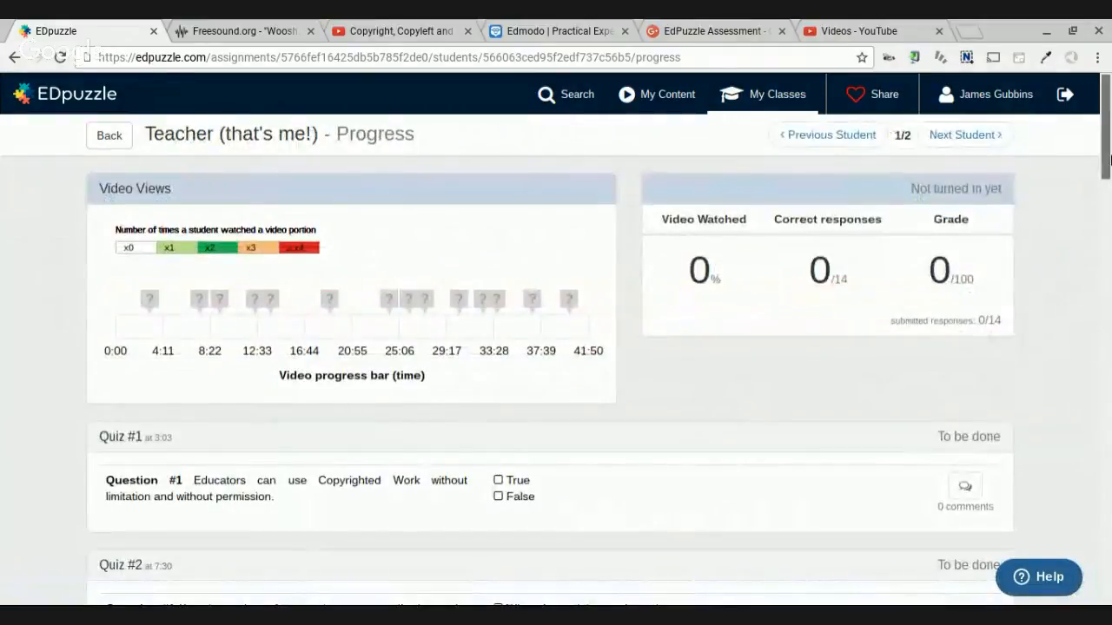
{"action": "mouse_move", "coordinate": [1109, 159]}
{"action": "left_mouse_down"}
{"action": "mouse_move", "coordinate": [1106, 500]}
{"action": "mouse_move", "coordinate": [1107, 156]}
{"action": "left_mouse_up"}
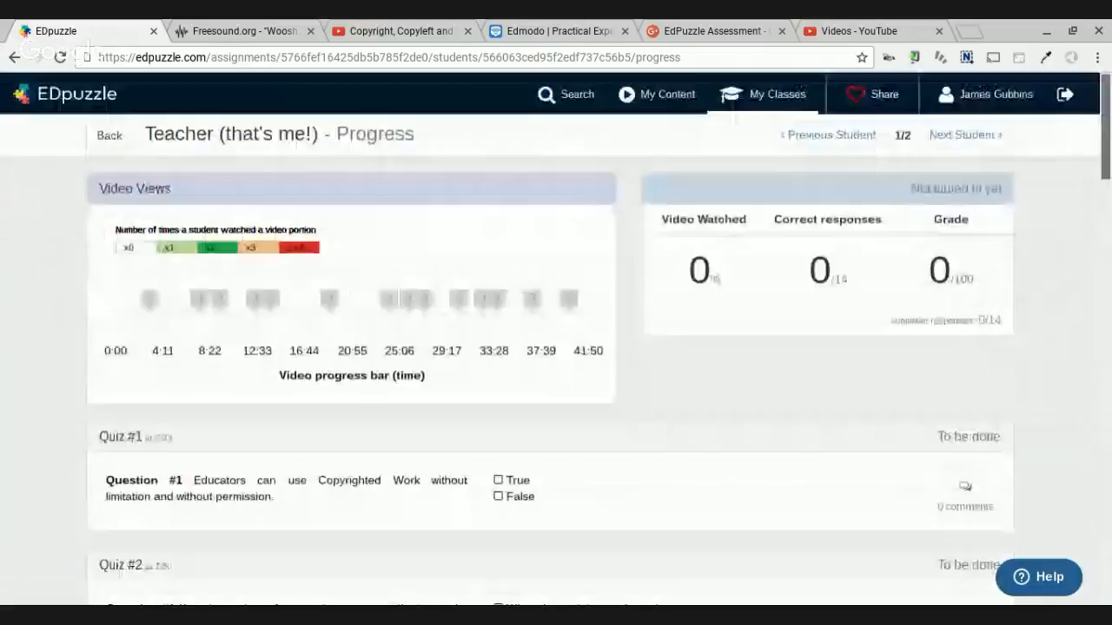
{"action": "left_click", "coordinate": [121, 137]}
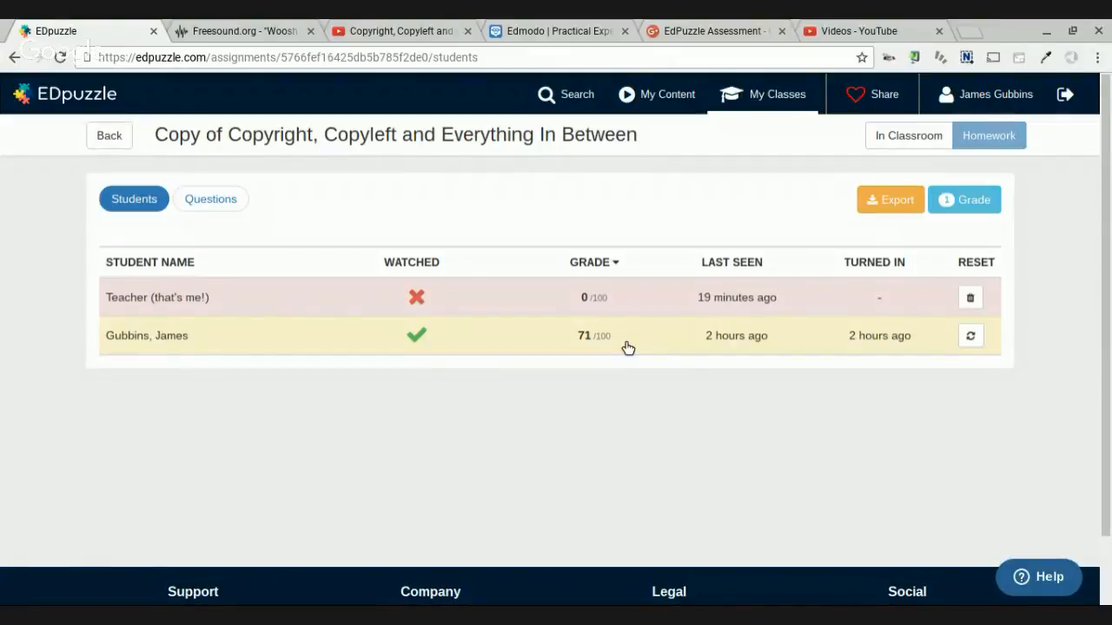
- Open the second student's progress report and examine the video views and the answers to Quiz #1 through Quiz #8
{"action": "left_click", "coordinate": [628, 345]}
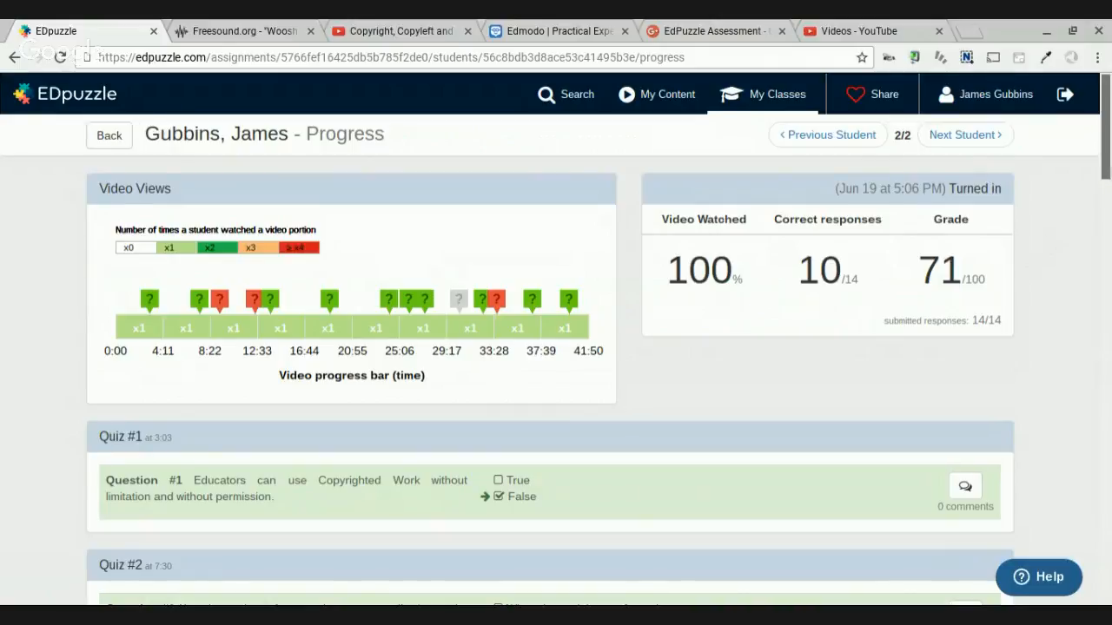
{"action": "scroll", "coordinate": [555, 347], "scroll_direction": "down", "scroll_amount": 3}
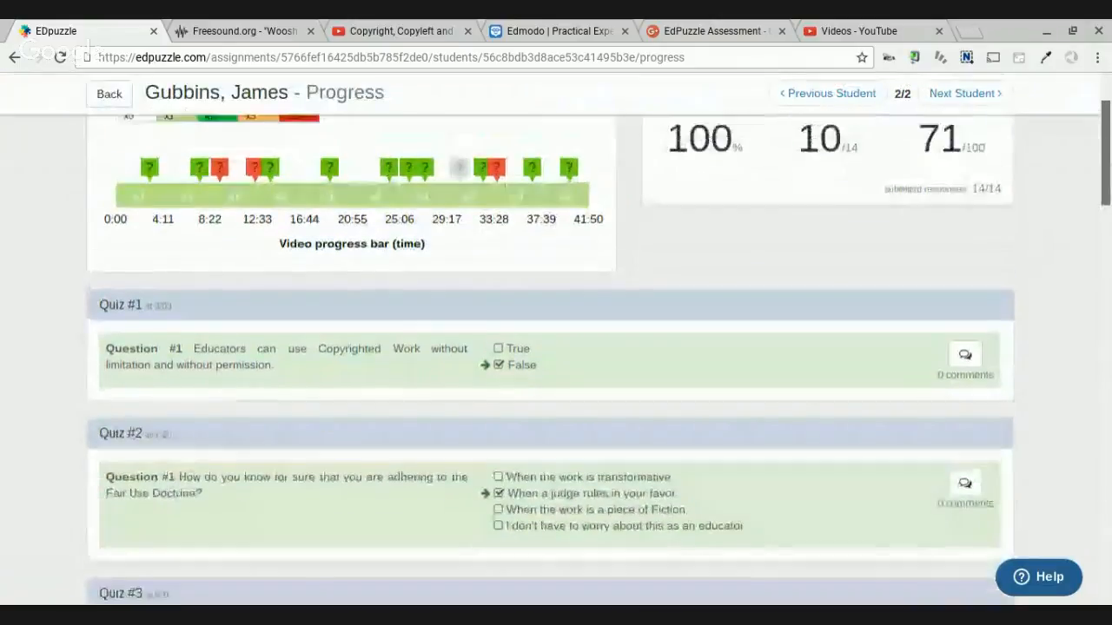
{"action": "scroll", "coordinate": [555, 347], "scroll_direction": "down", "scroll_amount": 4}
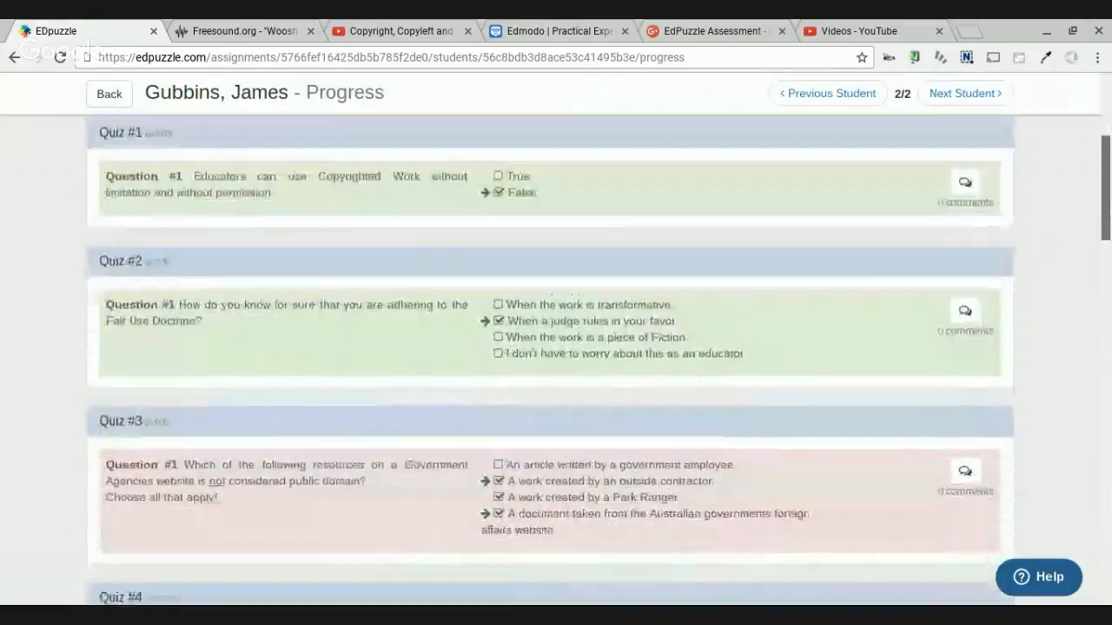
{"action": "scroll", "coordinate": [1106, 200], "scroll_direction": "up", "scroll_amount": 4}
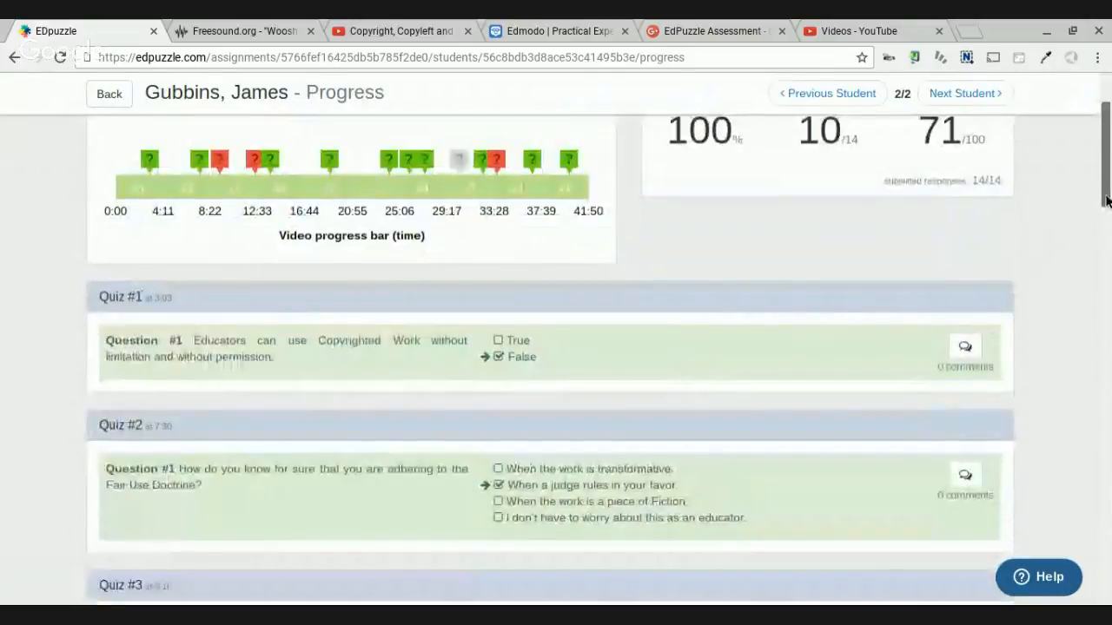
{"action": "scroll", "coordinate": [1105, 200], "scroll_direction": "up", "scroll_amount": 1}
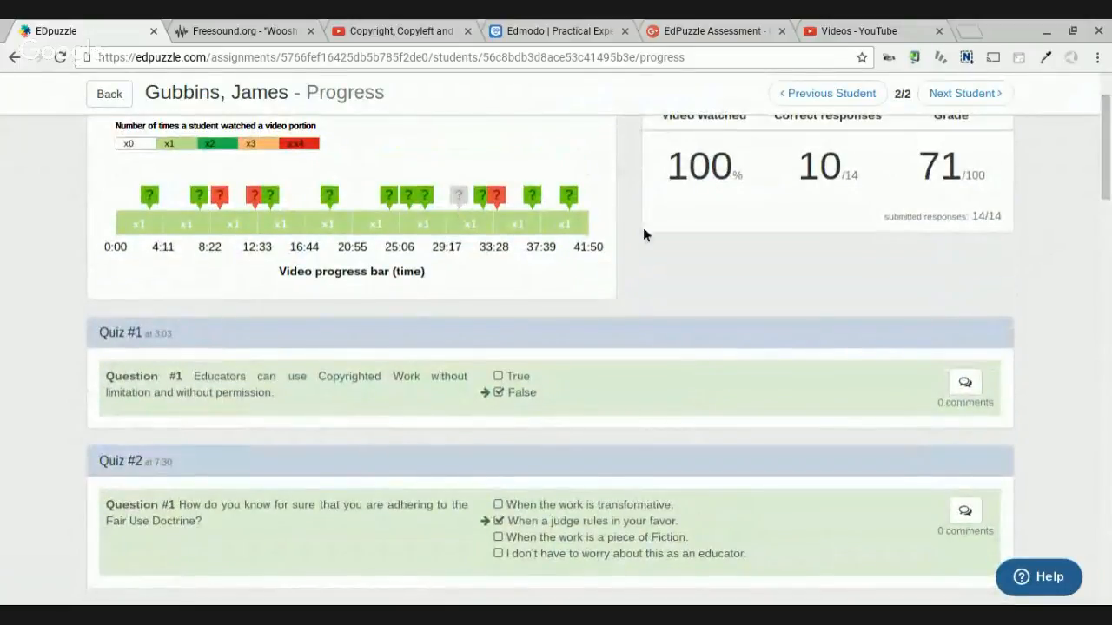
{"action": "scroll", "coordinate": [1106, 146], "scroll_direction": "down", "scroll_amount": 1}
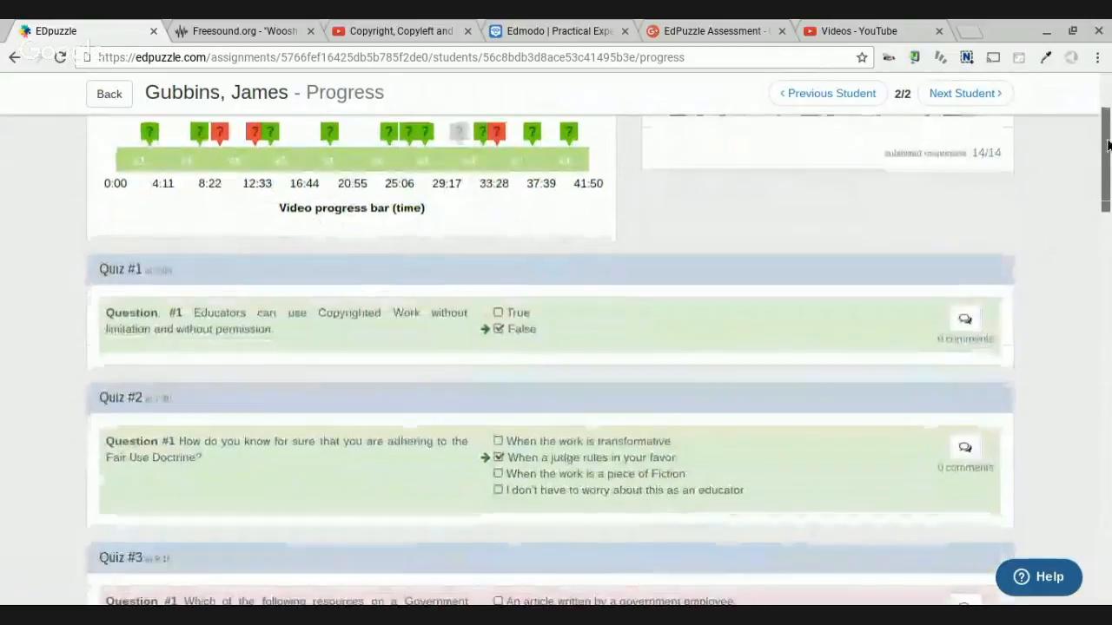
{"action": "scroll", "coordinate": [1107, 145], "scroll_direction": "down", "scroll_amount": 2}
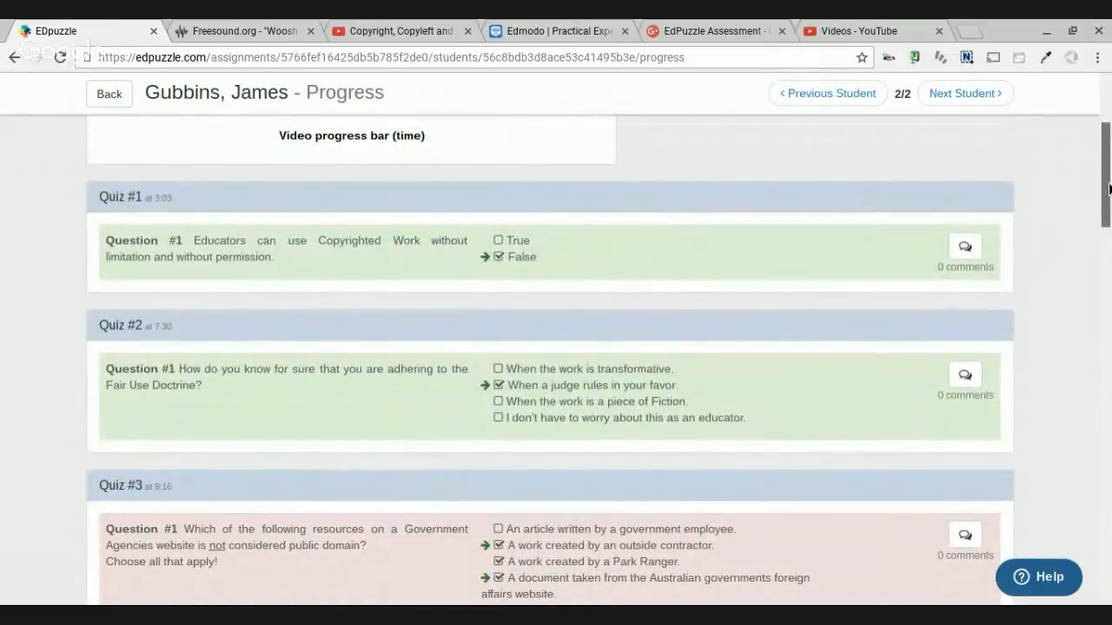
{"action": "scroll", "coordinate": [1109, 190], "scroll_direction": "down", "scroll_amount": 3}
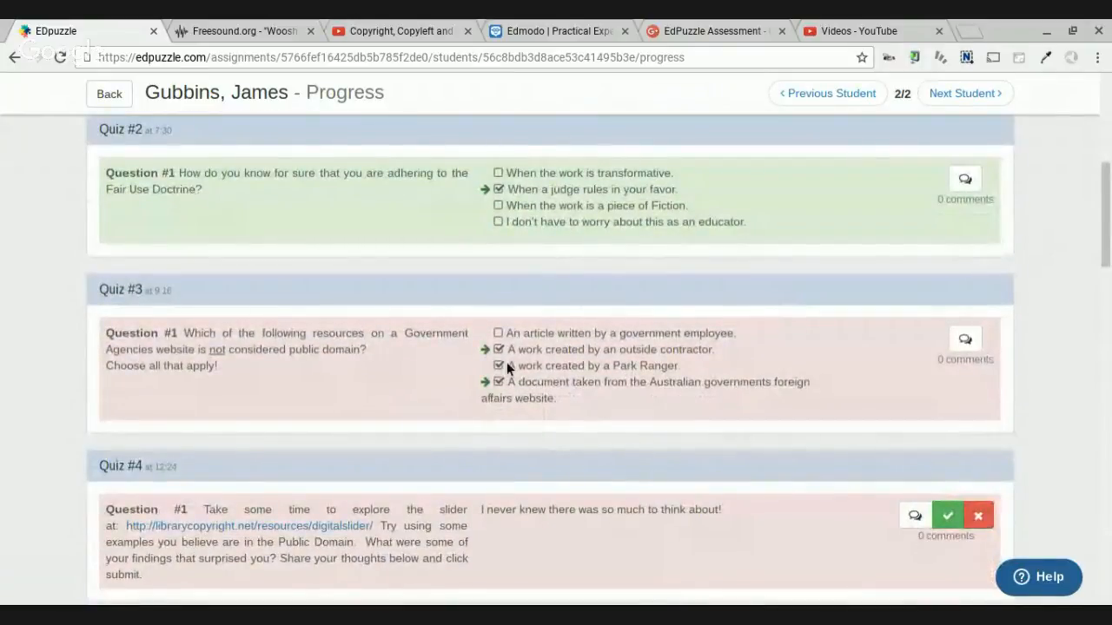
{"action": "scroll", "coordinate": [506, 361], "scroll_direction": "down", "scroll_amount": 3}
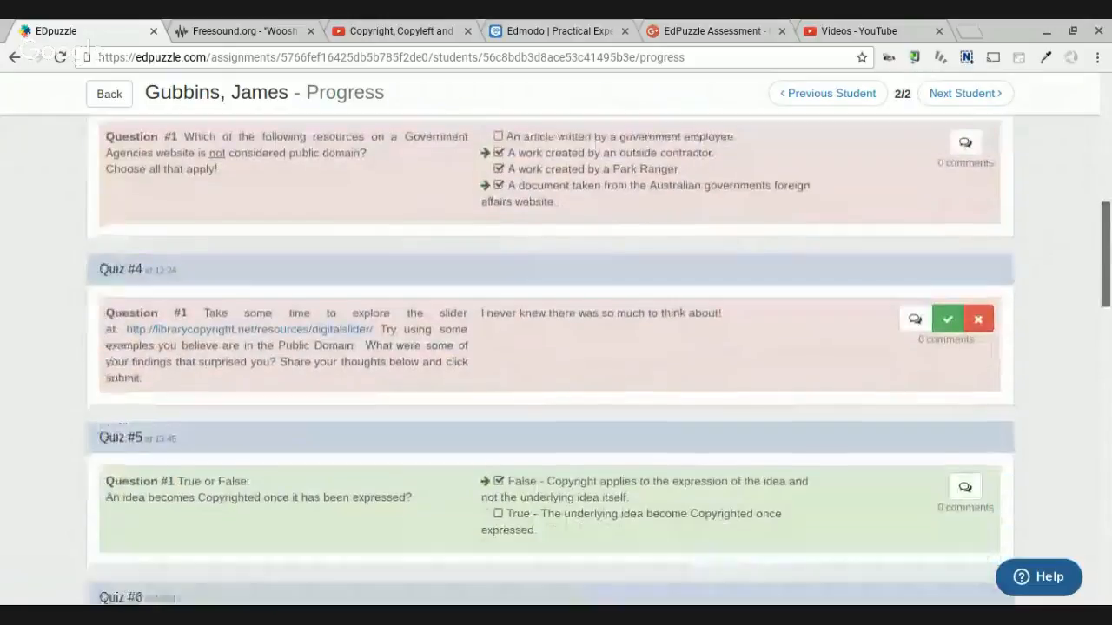
{"action": "scroll", "coordinate": [556, 360], "scroll_direction": "down", "scroll_amount": 4}
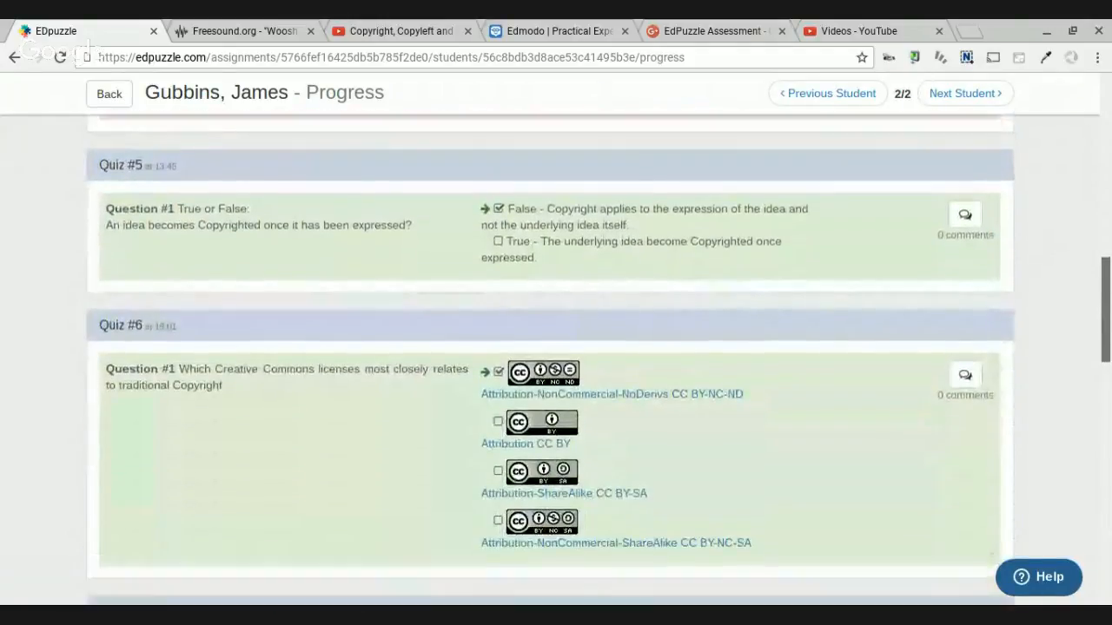
{"action": "scroll", "coordinate": [556, 360], "scroll_direction": "down", "scroll_amount": 3}
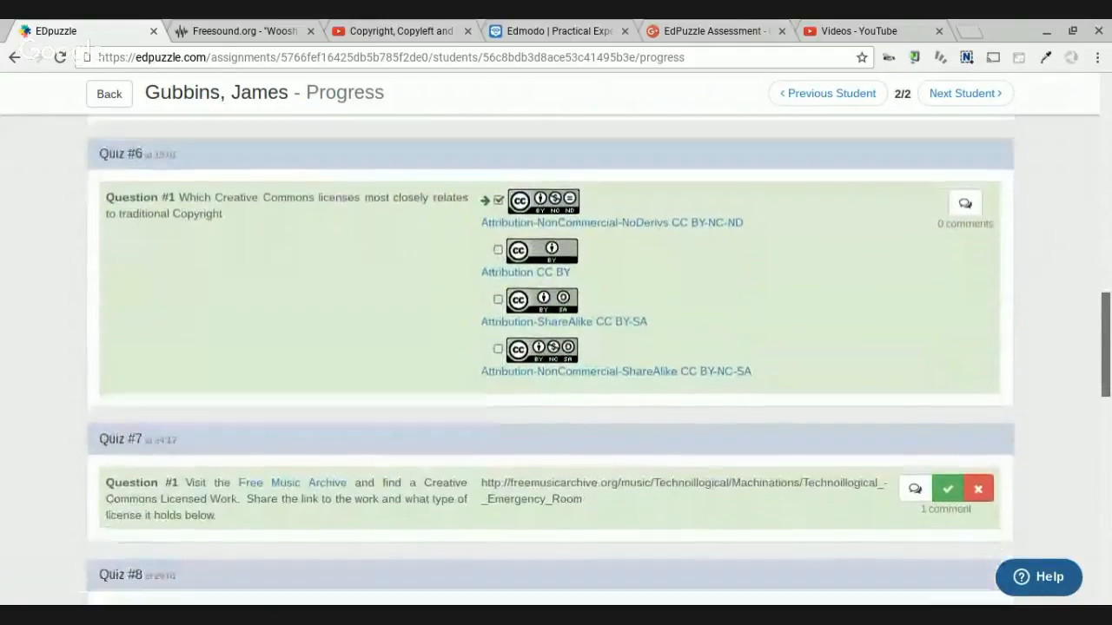
{"action": "scroll", "coordinate": [335, 422], "scroll_direction": "down", "scroll_amount": 1}
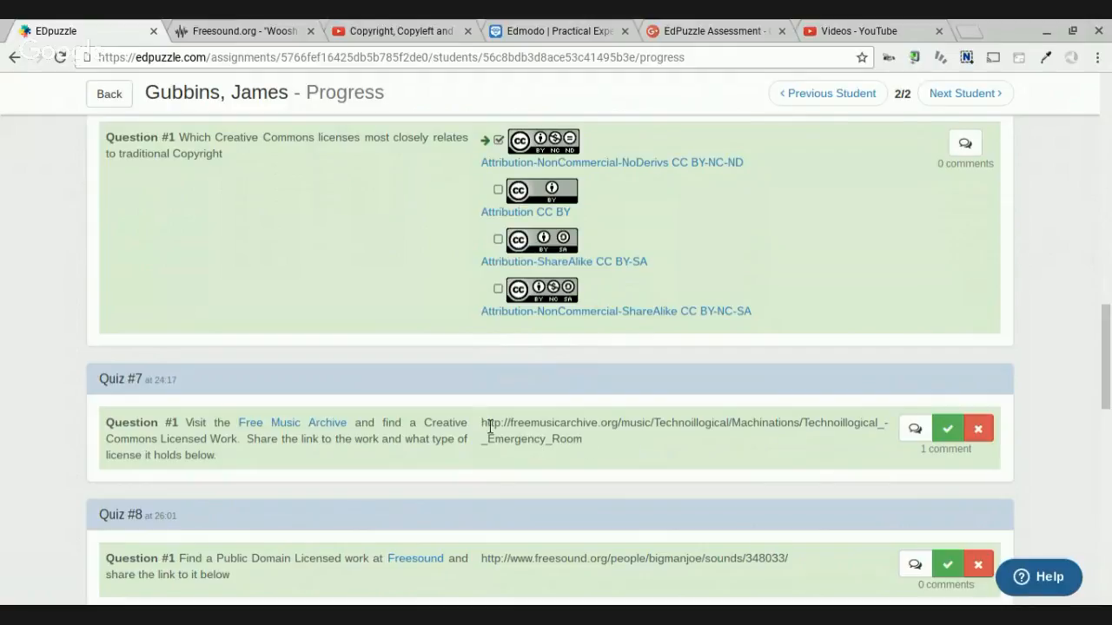
- Load the student's Quiz #7 Free Music Archive link in the Freesound browser tab, check the song's license and return to the progress report
{"action": "left_click_drag", "start_coordinate": [482, 428], "coordinate": [639, 459]}
{"action": "key", "text": "ctrl+c"}
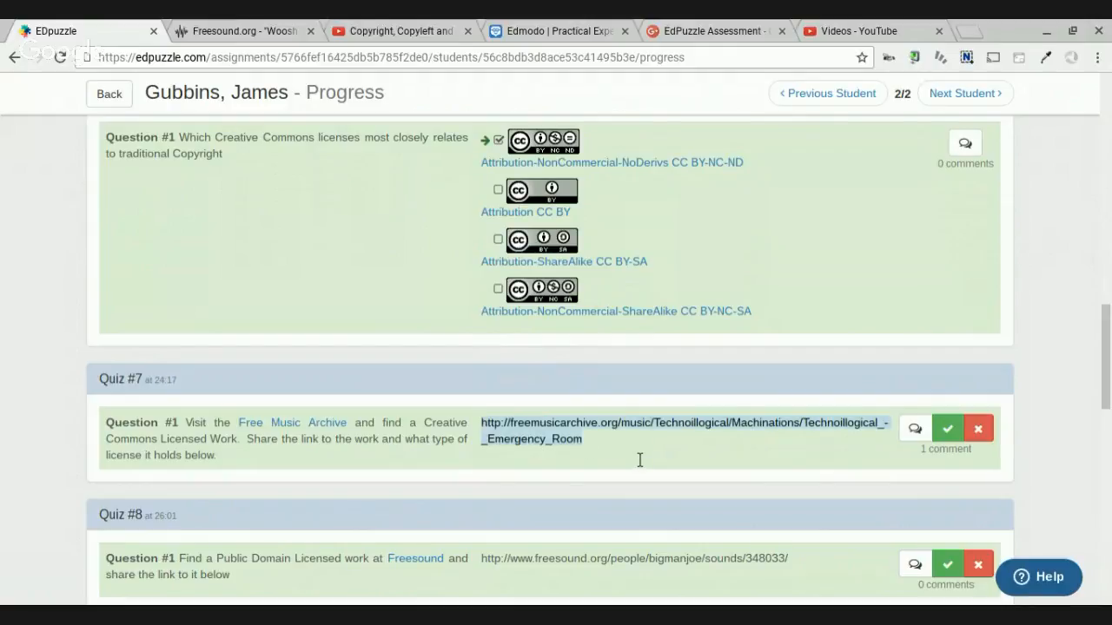
{"action": "left_click", "coordinate": [228, 28]}
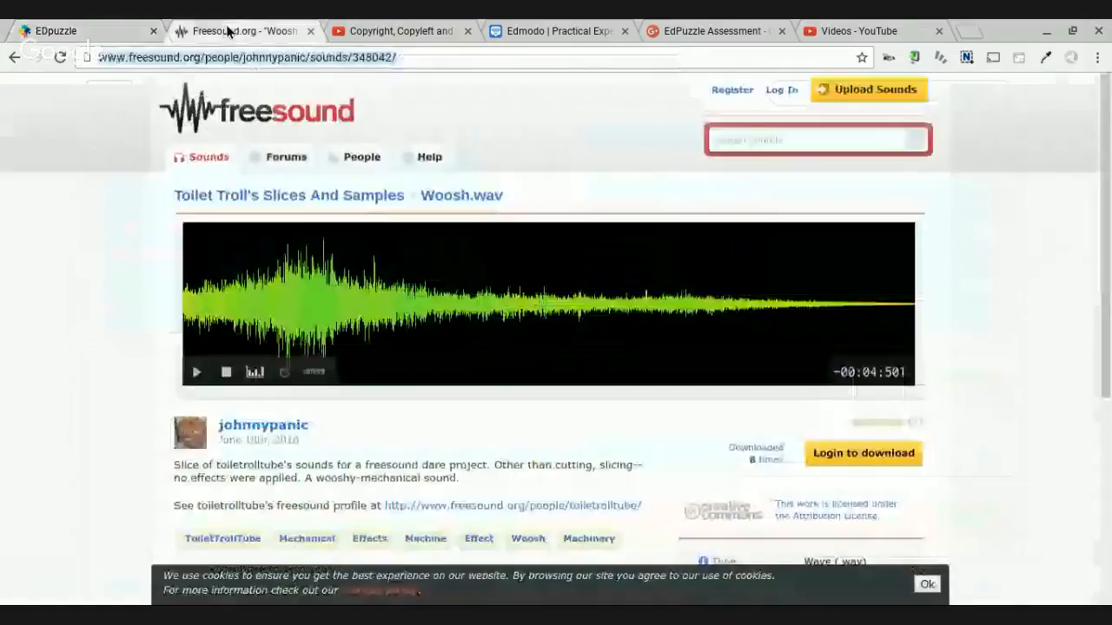
{"action": "left_click", "coordinate": [224, 59]}
{"action": "key", "text": "ctrl+v"}
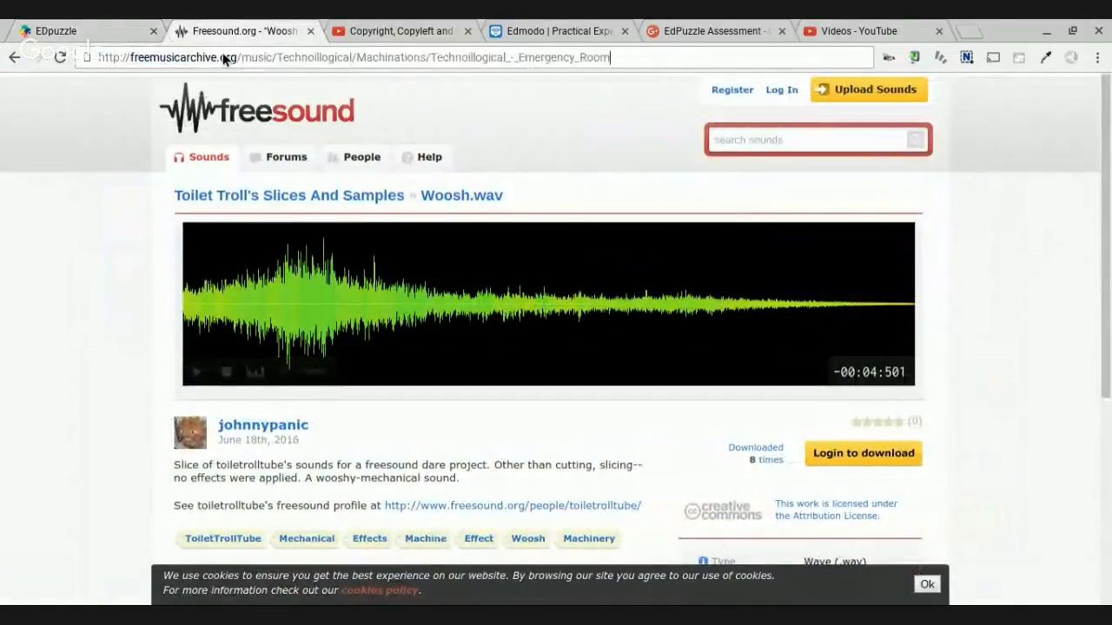
{"action": "key", "text": "Return"}
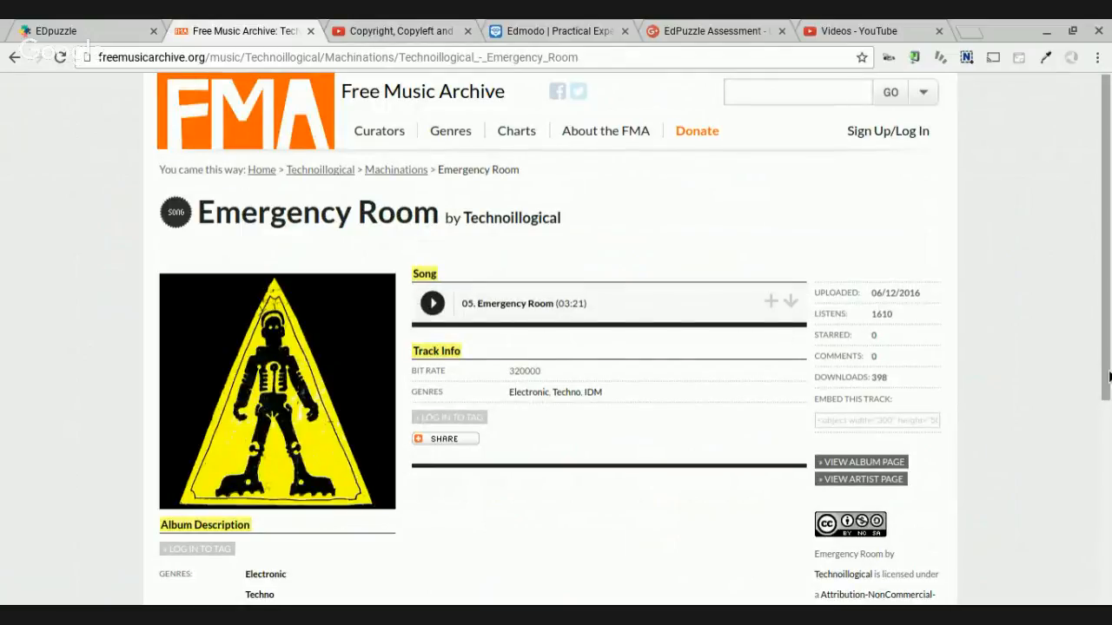
{"action": "scroll", "coordinate": [1109, 375], "scroll_direction": "down", "scroll_amount": 1}
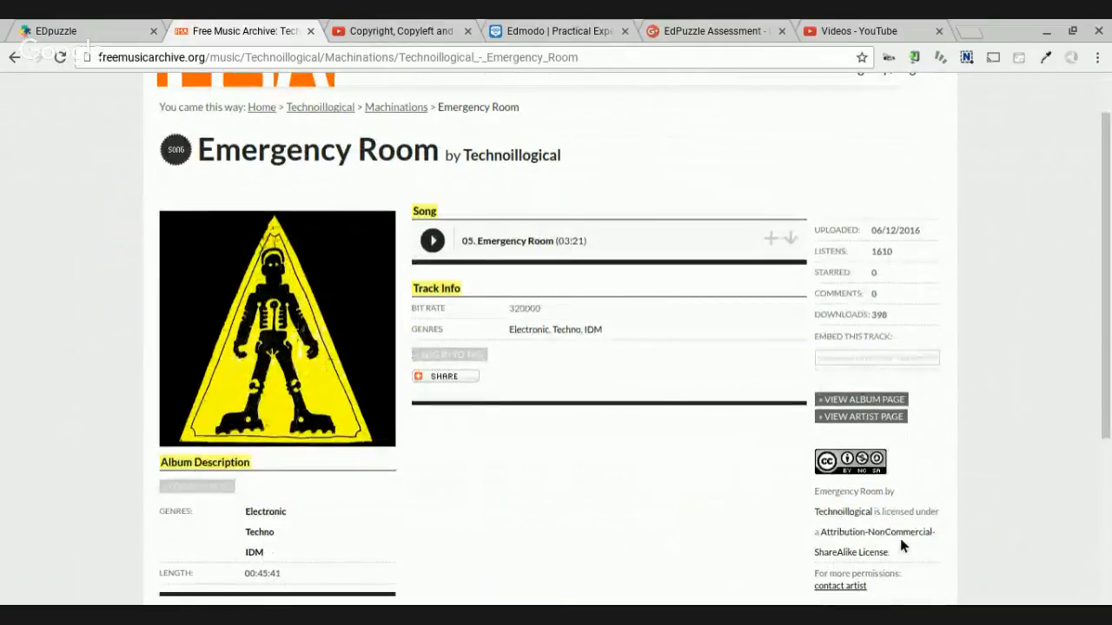
{"action": "left_click", "coordinate": [122, 31]}
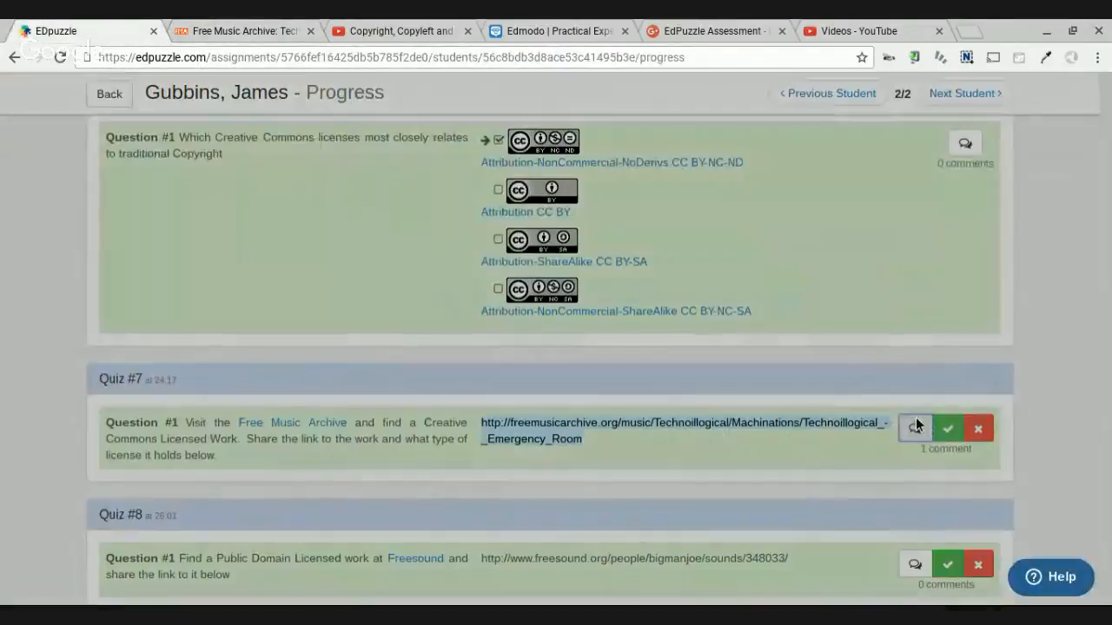
- Send the comment "You forgot to mention the license type." on the student's Quiz #7 answer and close the conversation
{"action": "left_click", "coordinate": [915, 426]}
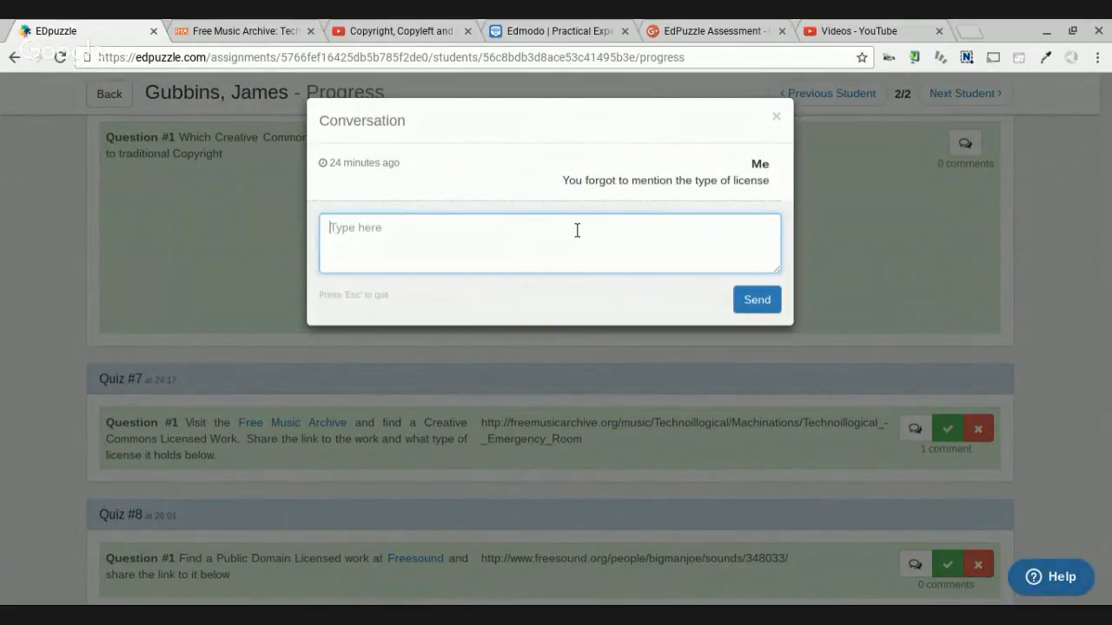
{"action": "type", "text": "You forgot to men"}
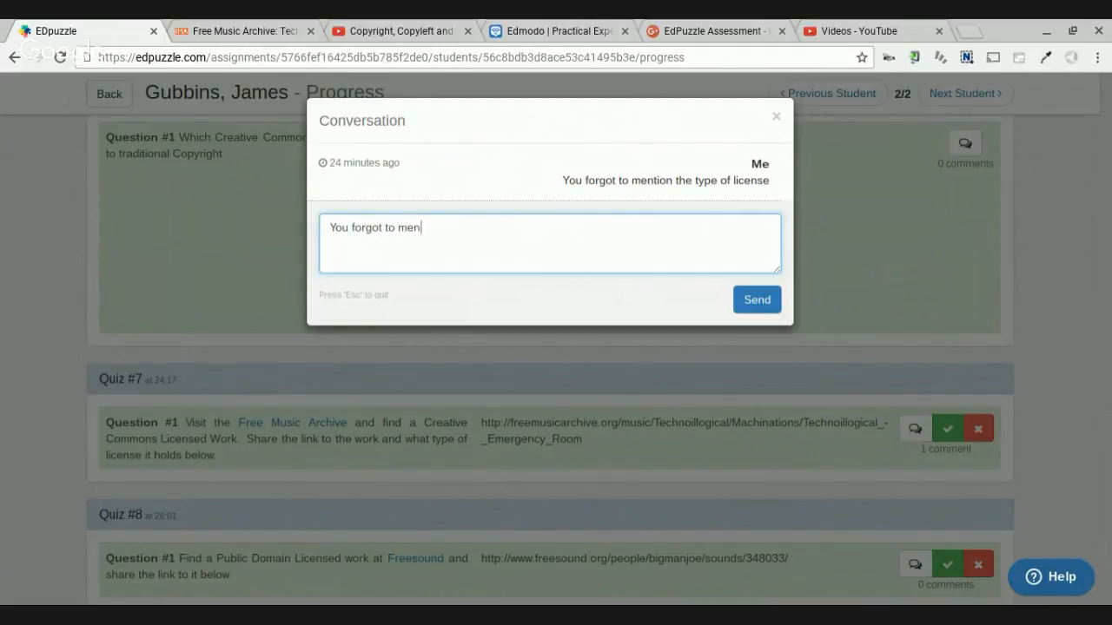
{"action": "type", "text": "tion the license type."}
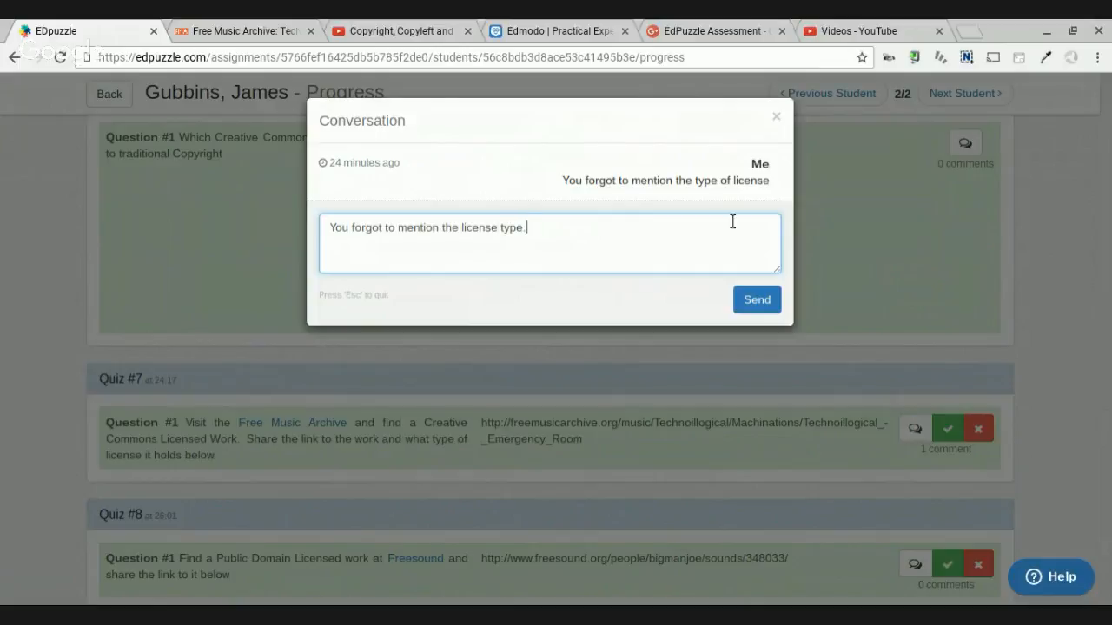
{"action": "left_click", "coordinate": [778, 300]}
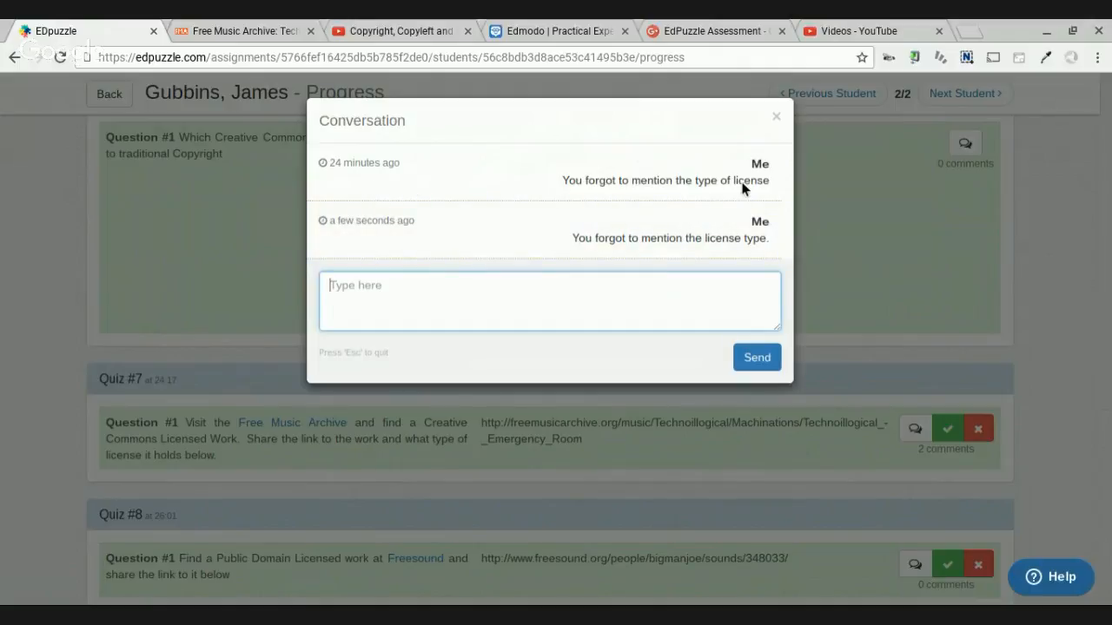
{"action": "left_click", "coordinate": [776, 117]}
{"action": "scroll", "coordinate": [1096, 388], "scroll_direction": "down", "scroll_amount": 3}
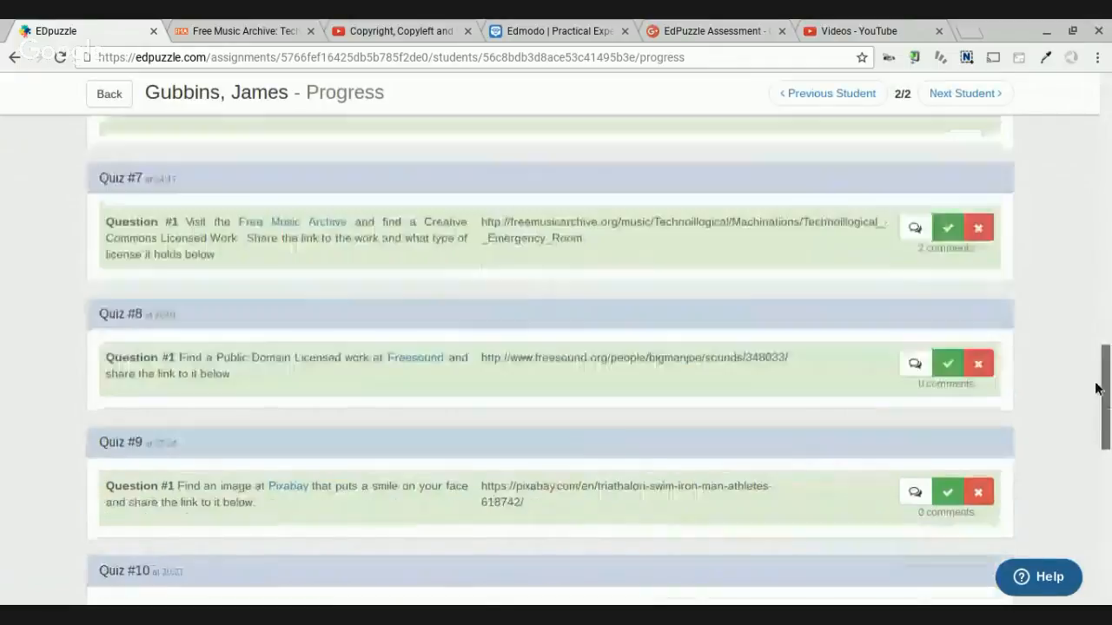
- Load the student's Quiz #10 Library of Congress link in the Free Music Archive browser tab and view the larger image
{"action": "scroll", "coordinate": [1096, 388], "scroll_direction": "down", "scroll_amount": 2}
{"action": "scroll", "coordinate": [1092, 413], "scroll_direction": "down", "scroll_amount": 1}
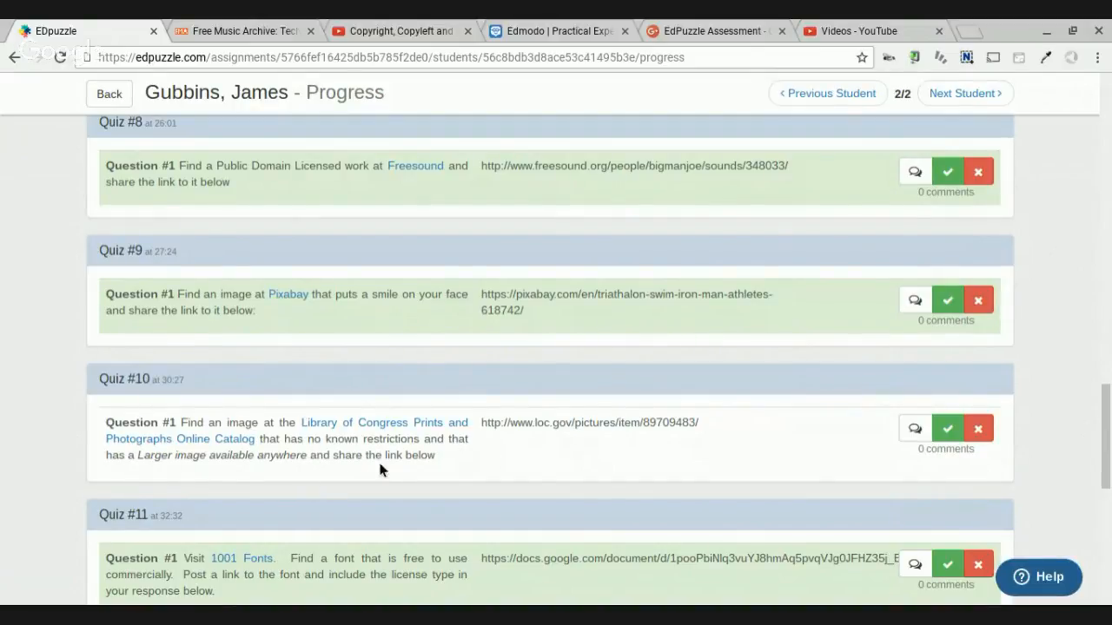
{"action": "left_click_drag", "start_coordinate": [482, 426], "coordinate": [712, 430]}
{"action": "key", "text": "ctrl+c"}
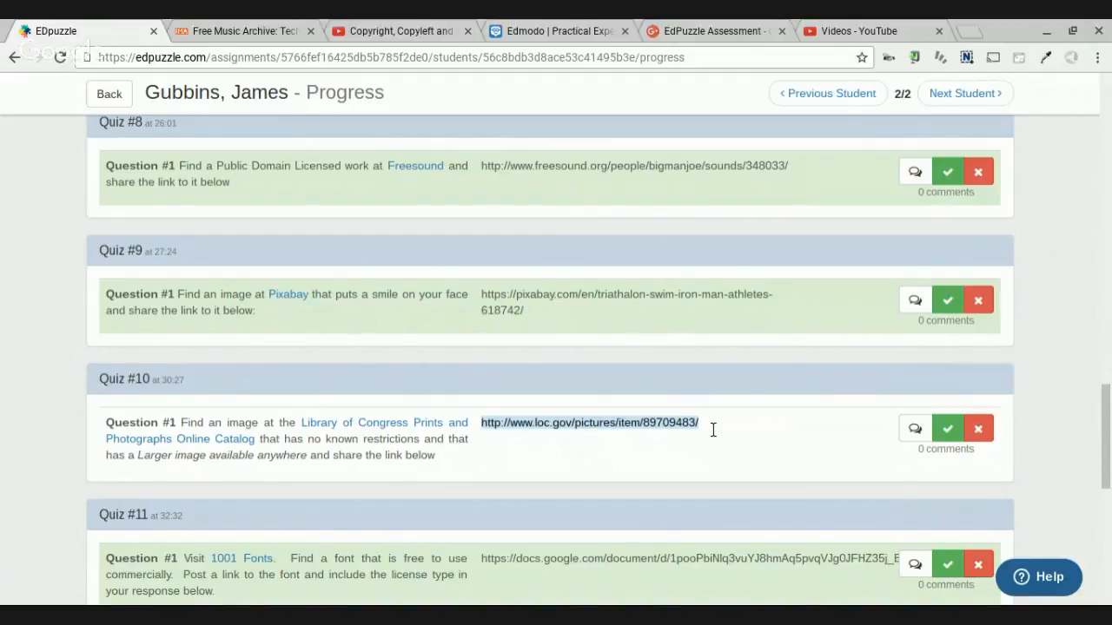
{"action": "left_click", "coordinate": [224, 30]}
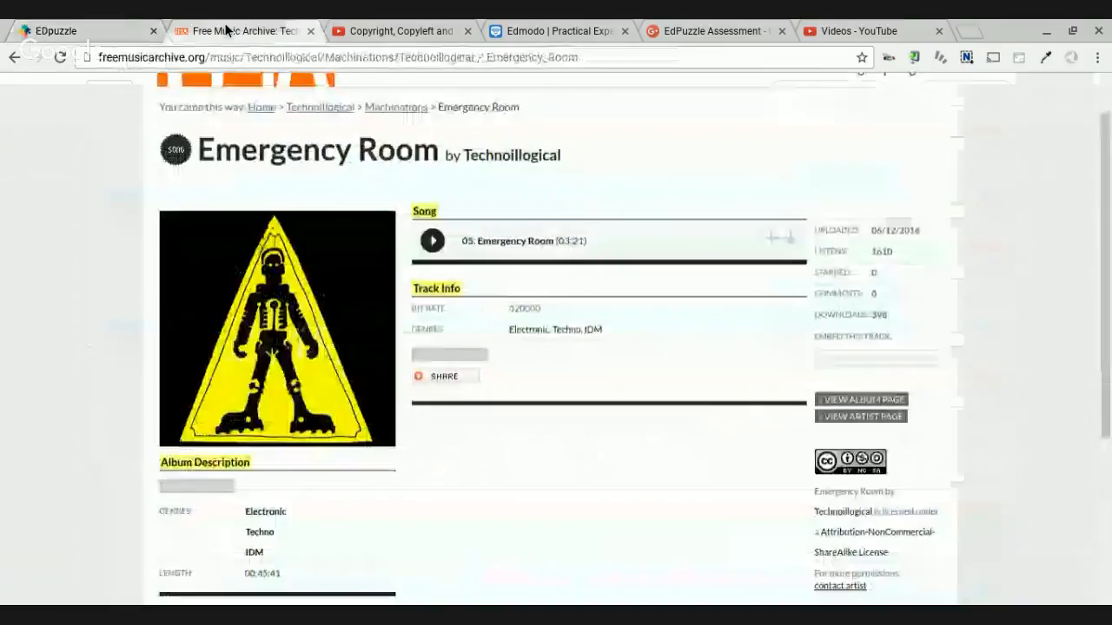
{"action": "left_click", "coordinate": [205, 57]}
{"action": "key", "text": "ctrl+v"}
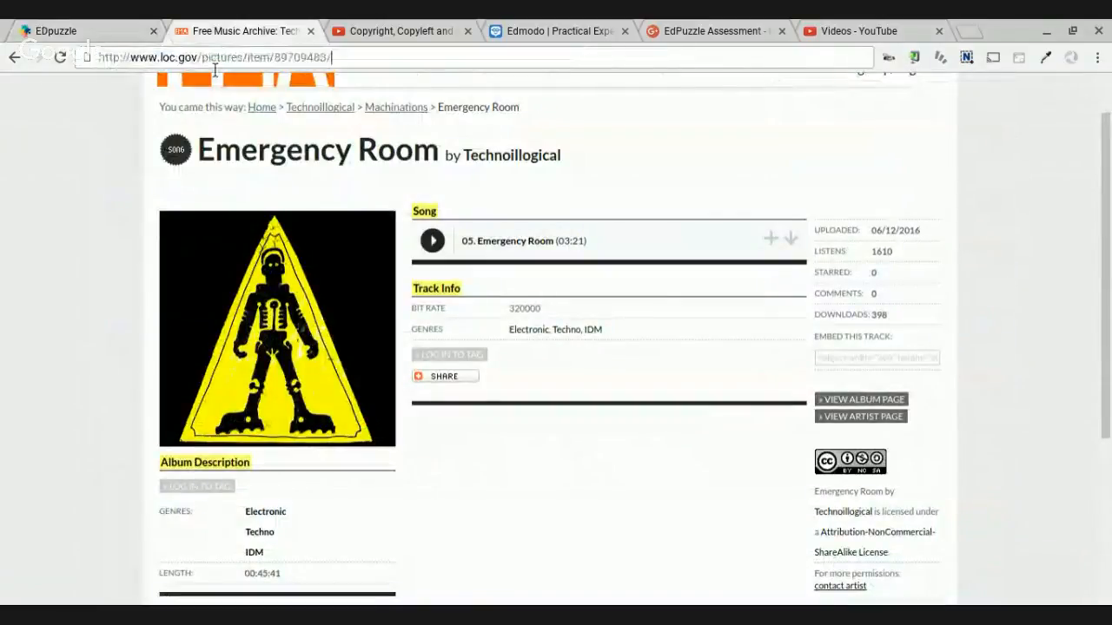
{"action": "key", "text": "Return"}
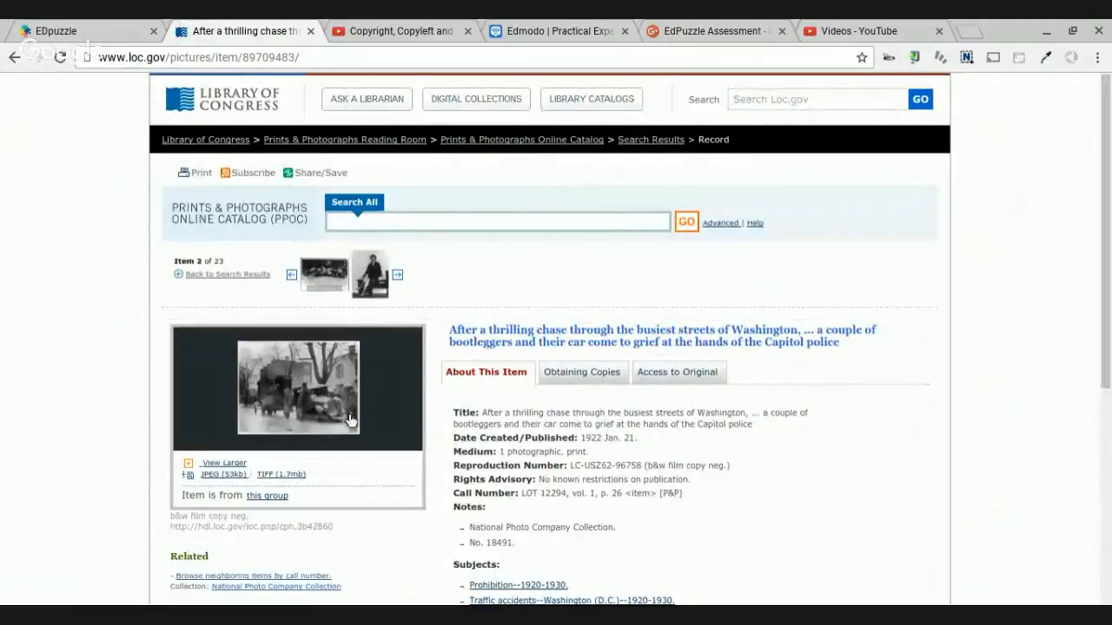
{"action": "left_click", "coordinate": [225, 462]}
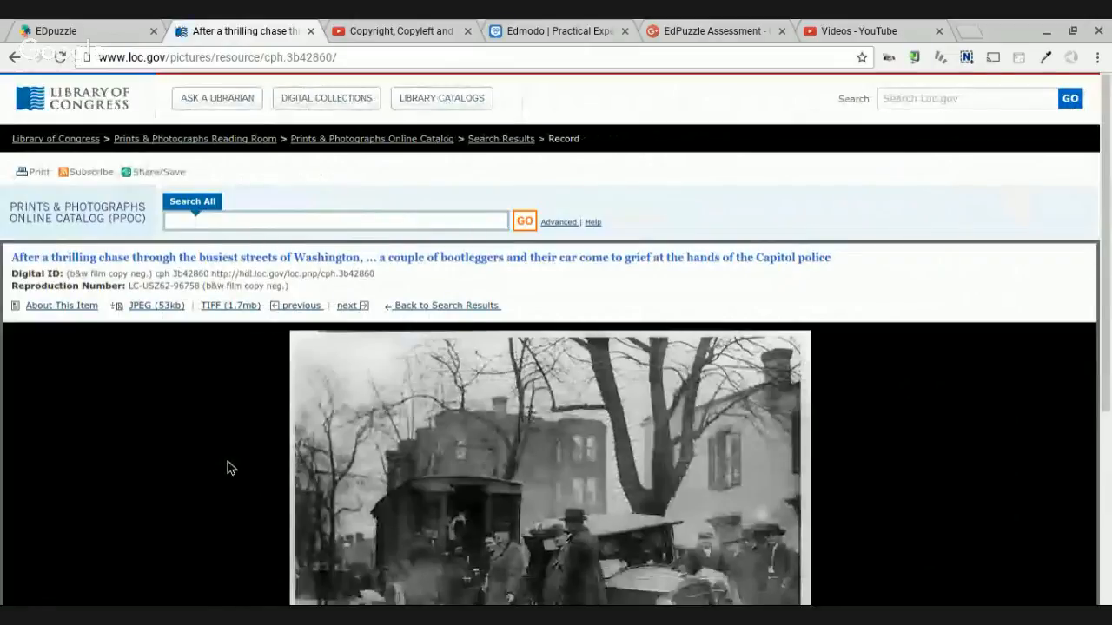
- Mark the student's Quiz #10 answer as correct in the EDpuzzle progress report and return to the report's summary
{"action": "left_click", "coordinate": [98, 35]}
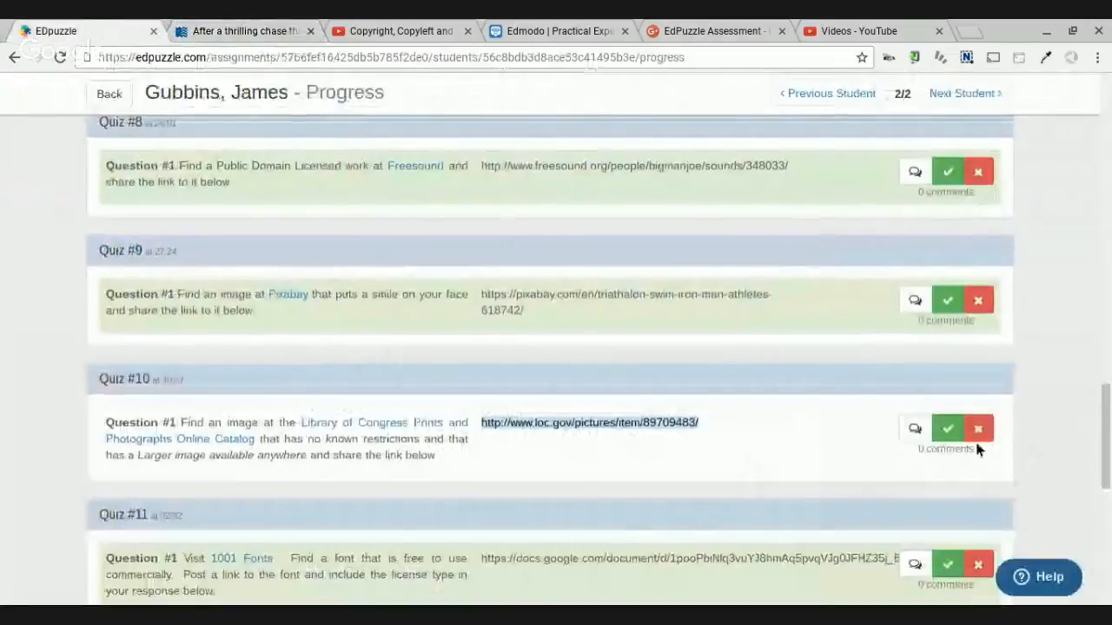
{"action": "left_click", "coordinate": [948, 428]}
{"action": "left_click_drag", "start_coordinate": [1098, 437], "coordinate": [1104, 72]}
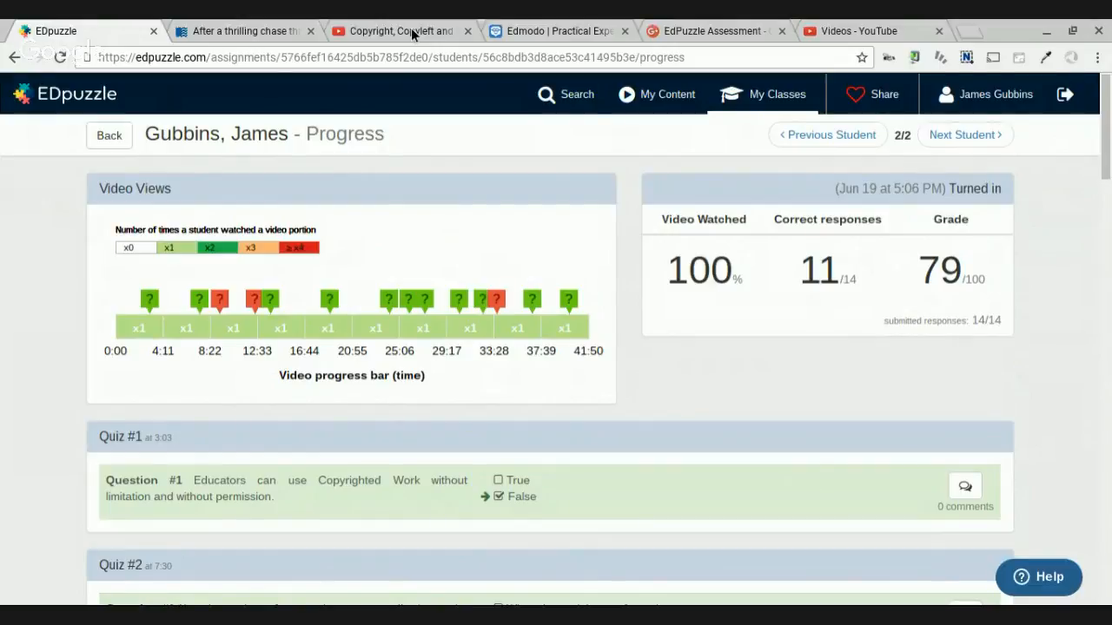
- Switch to Edmodo and replace the Practical Experience with Interactive Video group with the individual student as the assignment draft's recipient
{"action": "left_click", "coordinate": [537, 33]}
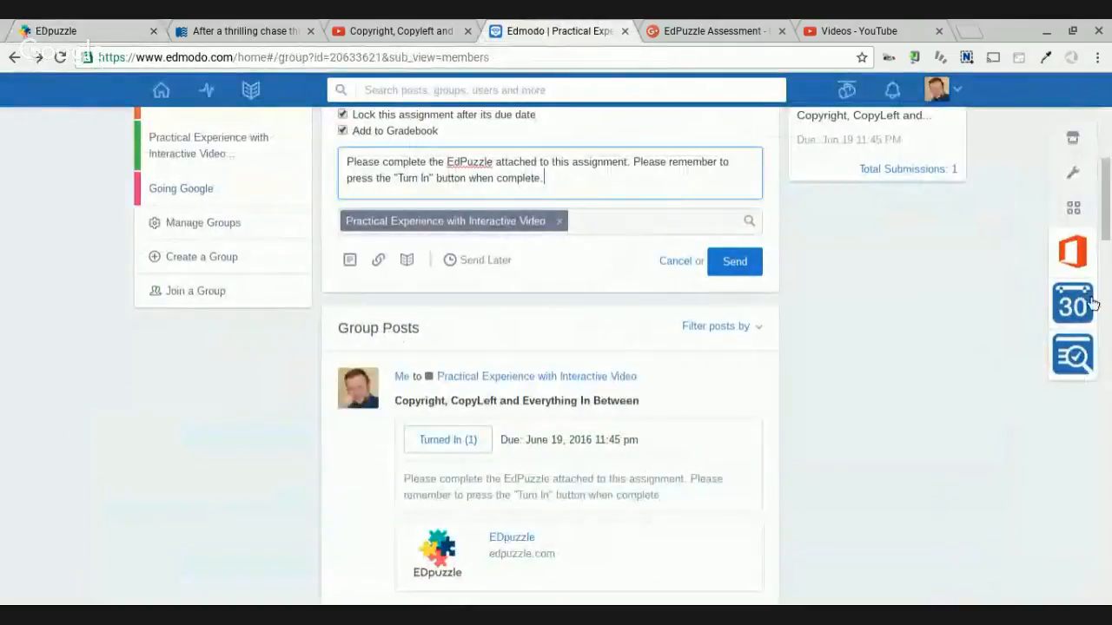
{"action": "scroll", "coordinate": [464, 248], "scroll_direction": "up", "scroll_amount": 2}
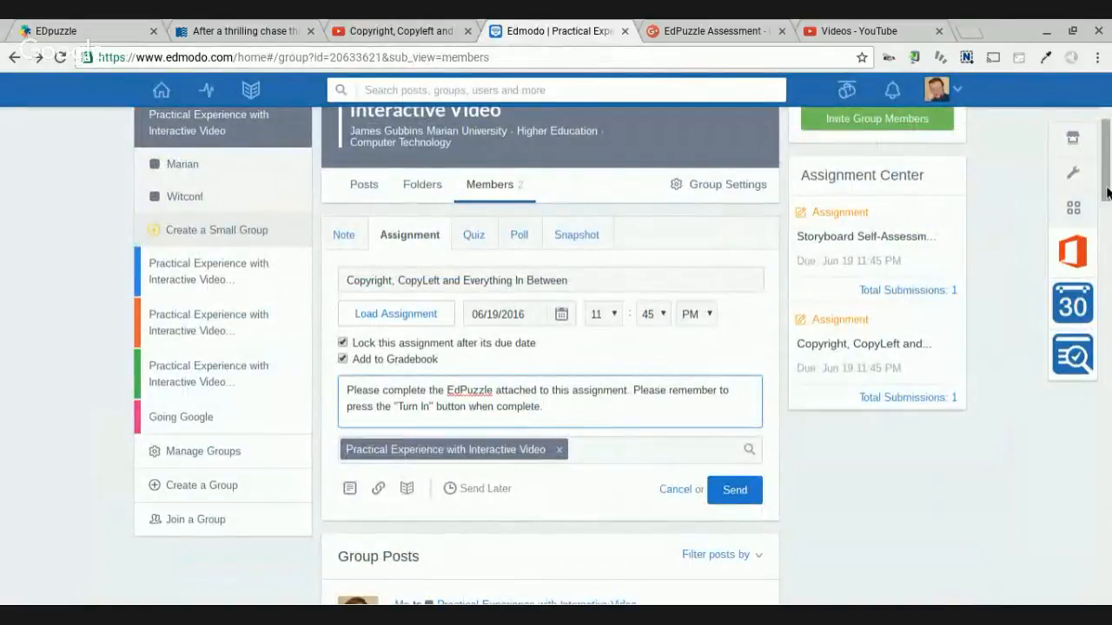
{"action": "scroll", "coordinate": [1104, 191], "scroll_direction": "up", "scroll_amount": 1}
{"action": "left_click_drag", "start_coordinate": [1105, 185], "coordinate": [1105, 191]}
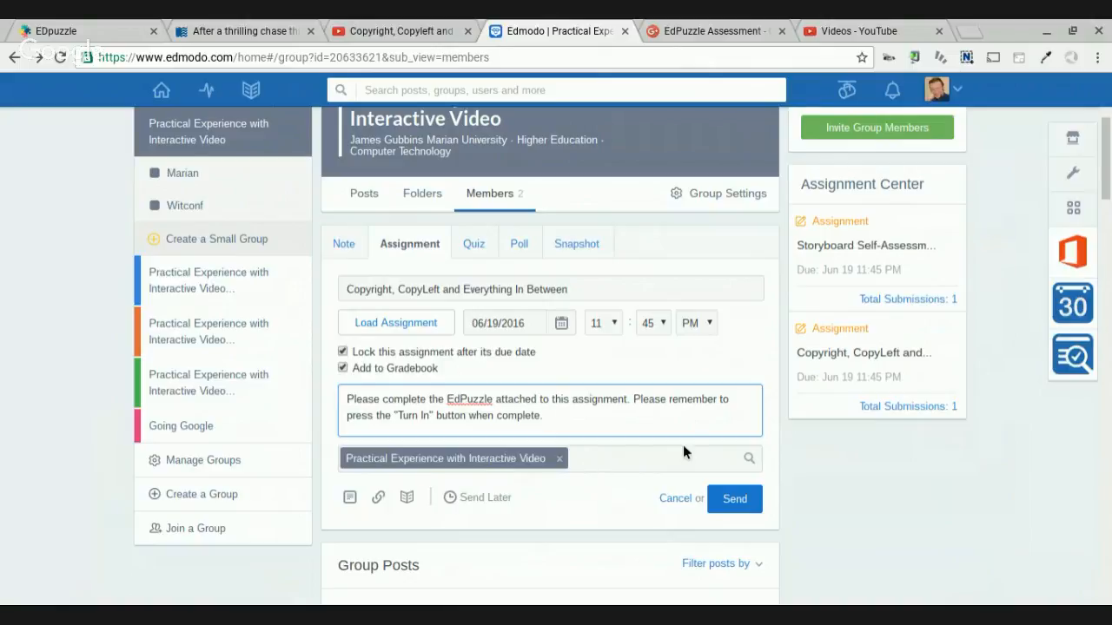
{"action": "left_click", "coordinate": [750, 460]}
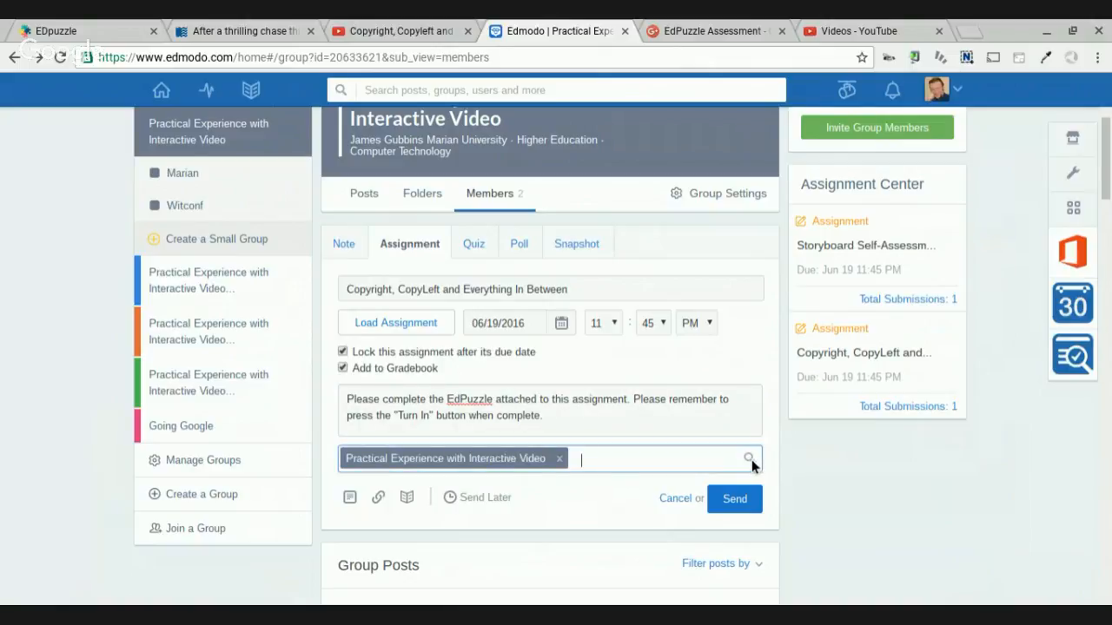
{"action": "type", "text": "ja"}
{"action": "type", "text": "mes"}
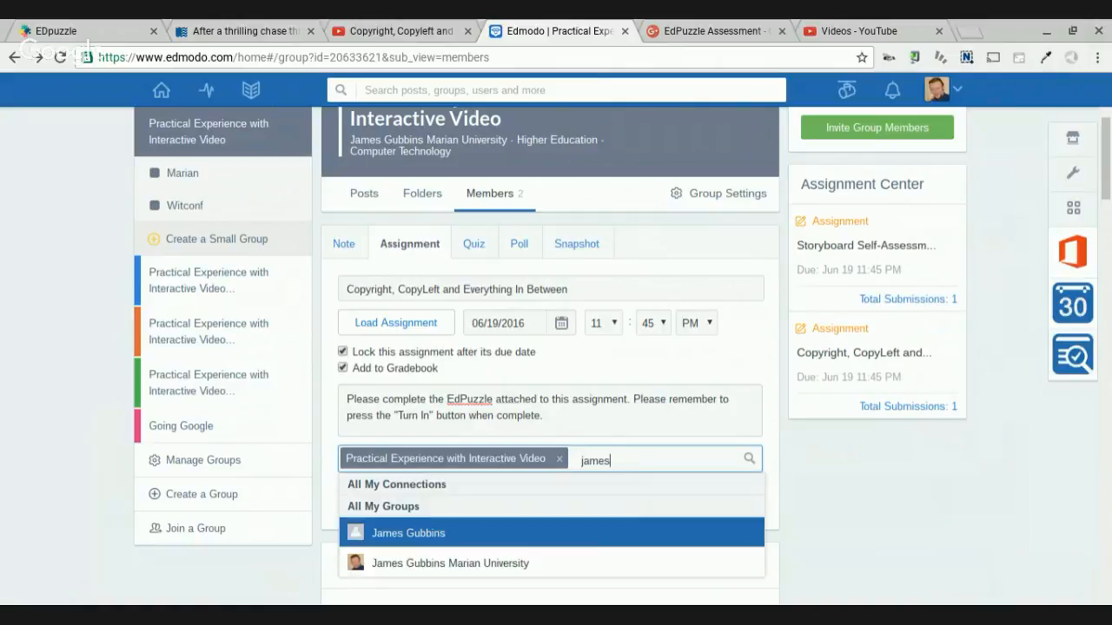
{"action": "left_click", "coordinate": [600, 540]}
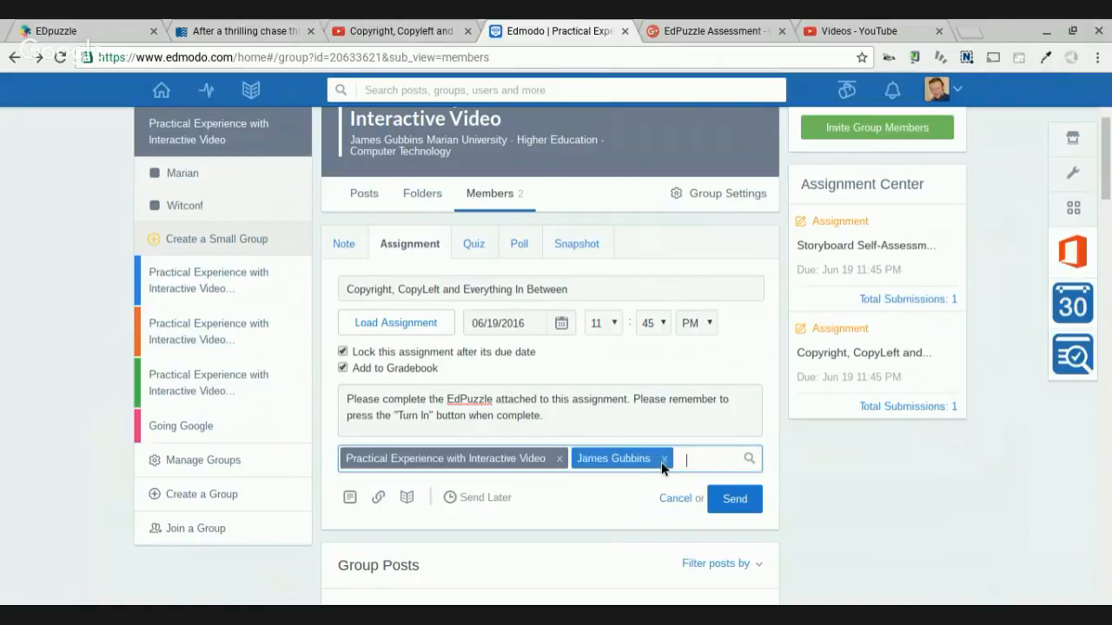
{"action": "left_click", "coordinate": [560, 461]}
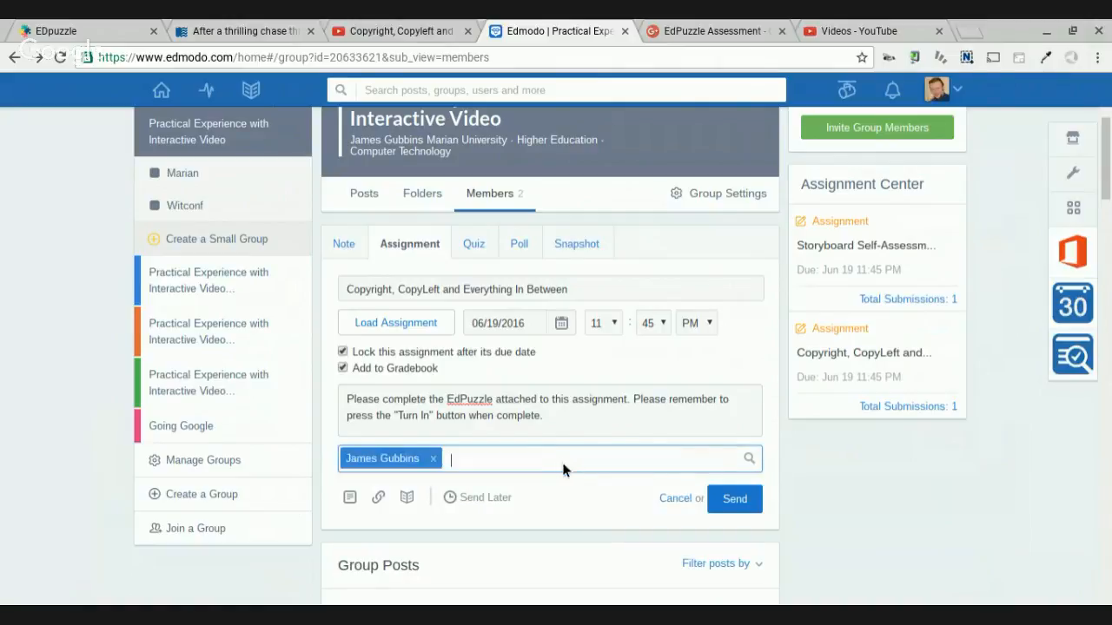
- Open the Edmodo draft's link attachment and copy the embed code of EDpuzzle's "Copy of Copyright, Copyleft and Everything In Between" assignment
{"action": "left_click", "coordinate": [377, 499]}
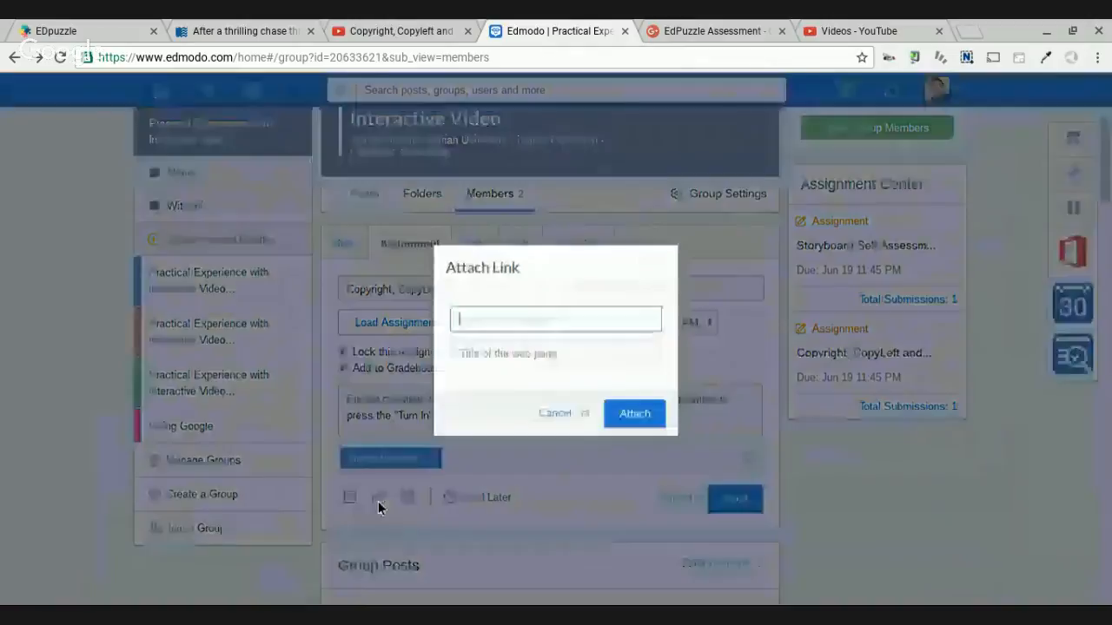
{"action": "left_click", "coordinate": [100, 26]}
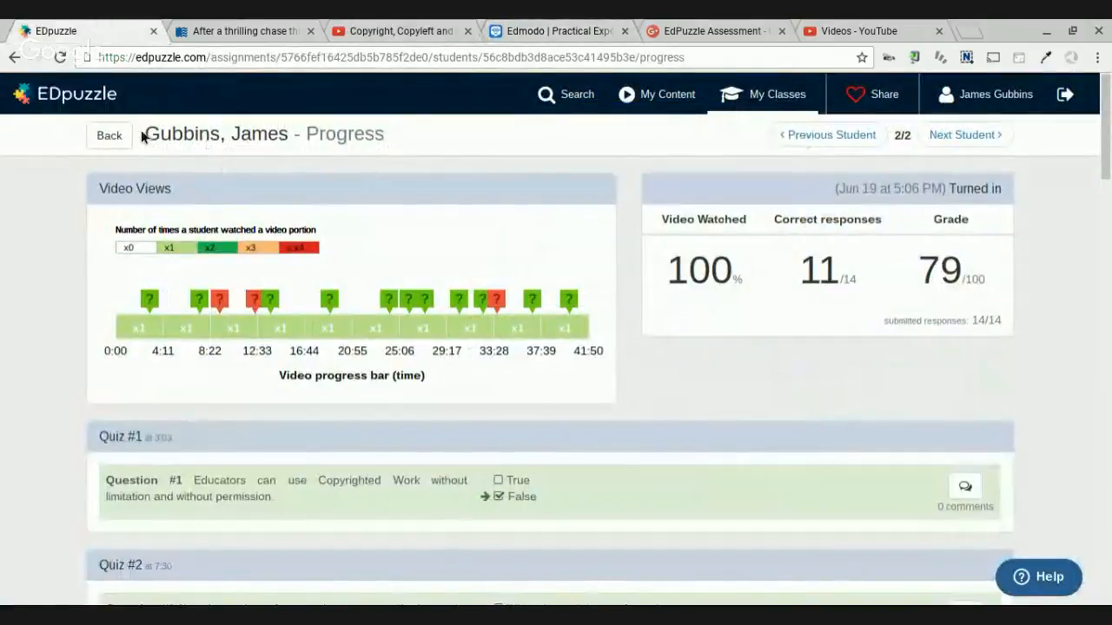
{"action": "left_click", "coordinate": [112, 141]}
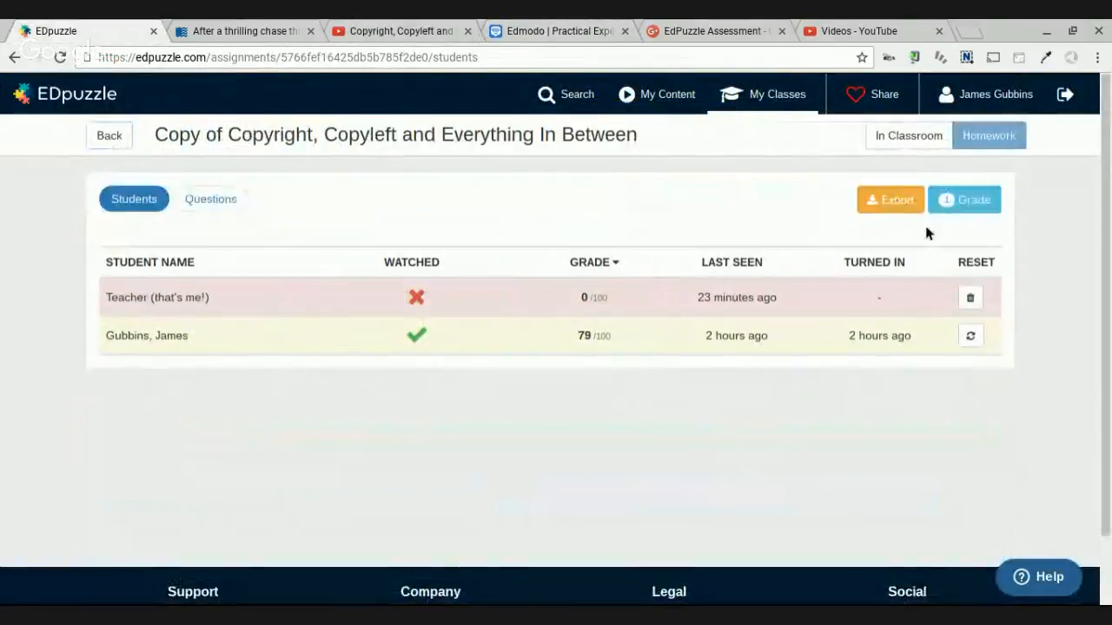
{"action": "left_click", "coordinate": [125, 140]}
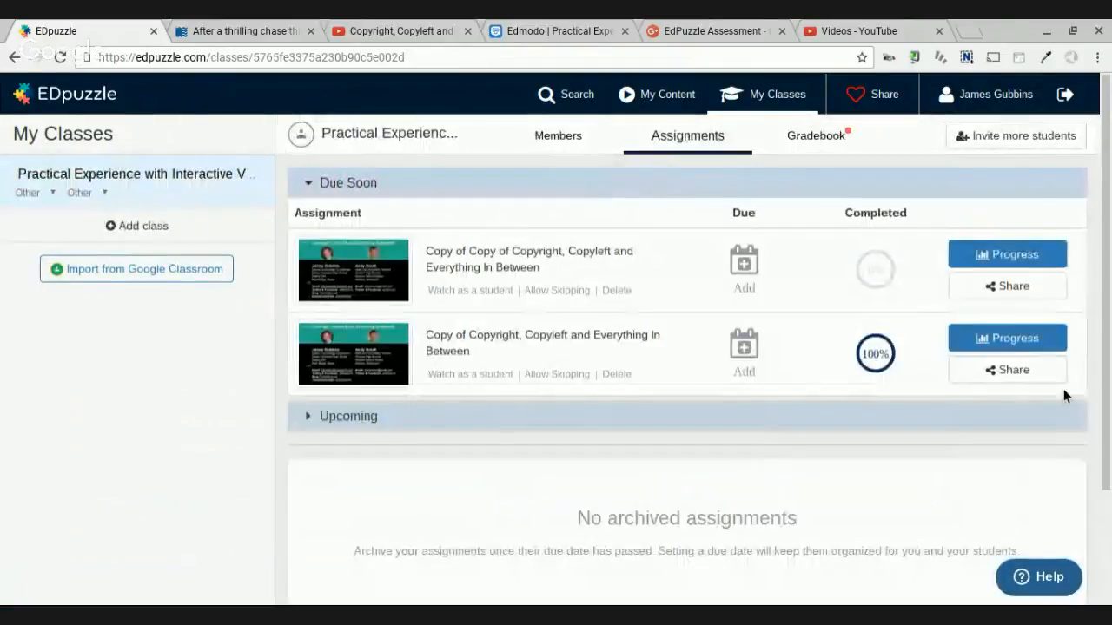
{"action": "left_click", "coordinate": [1025, 376]}
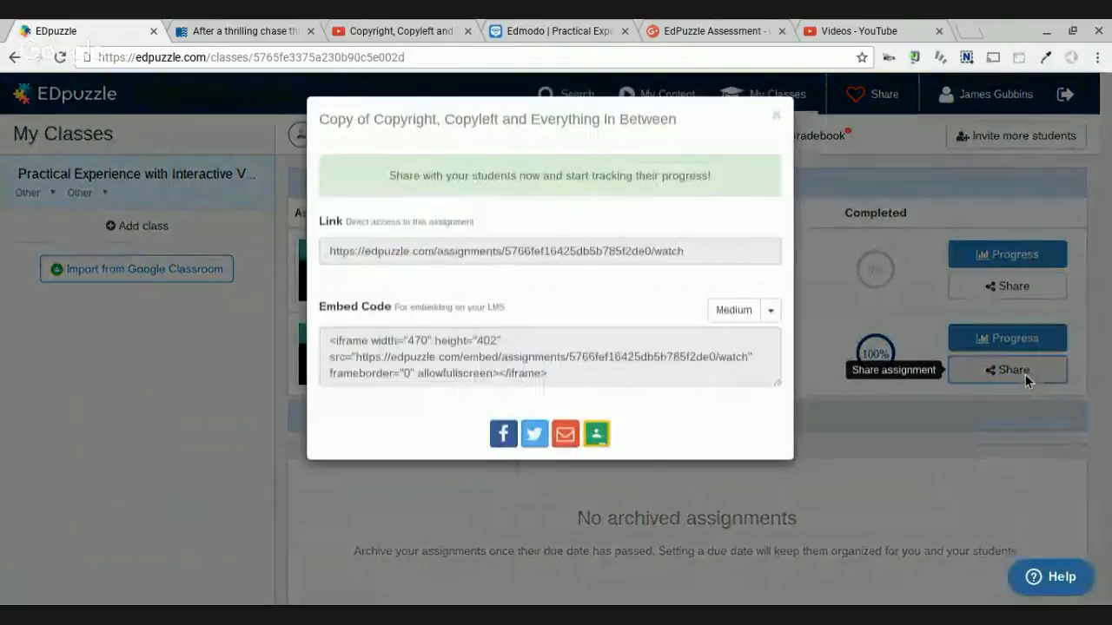
{"action": "left_click_drag", "start_coordinate": [577, 382], "coordinate": [334, 347]}
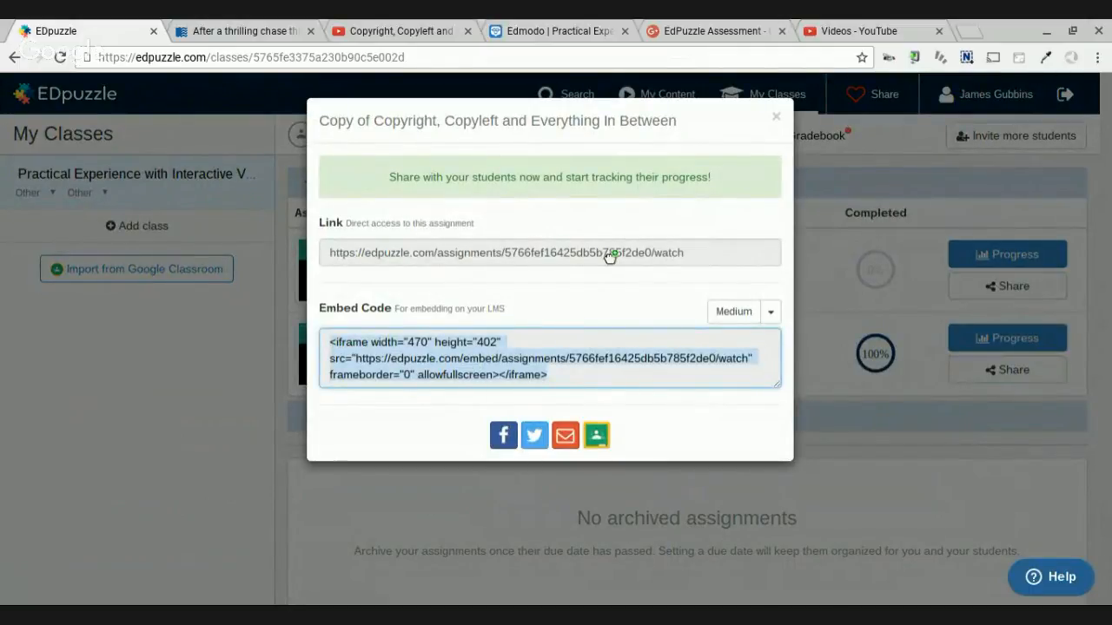
- Attach the copied EDpuzzle embed code as a link to the Edmodo assignment draft
{"action": "left_click", "coordinate": [571, 28]}
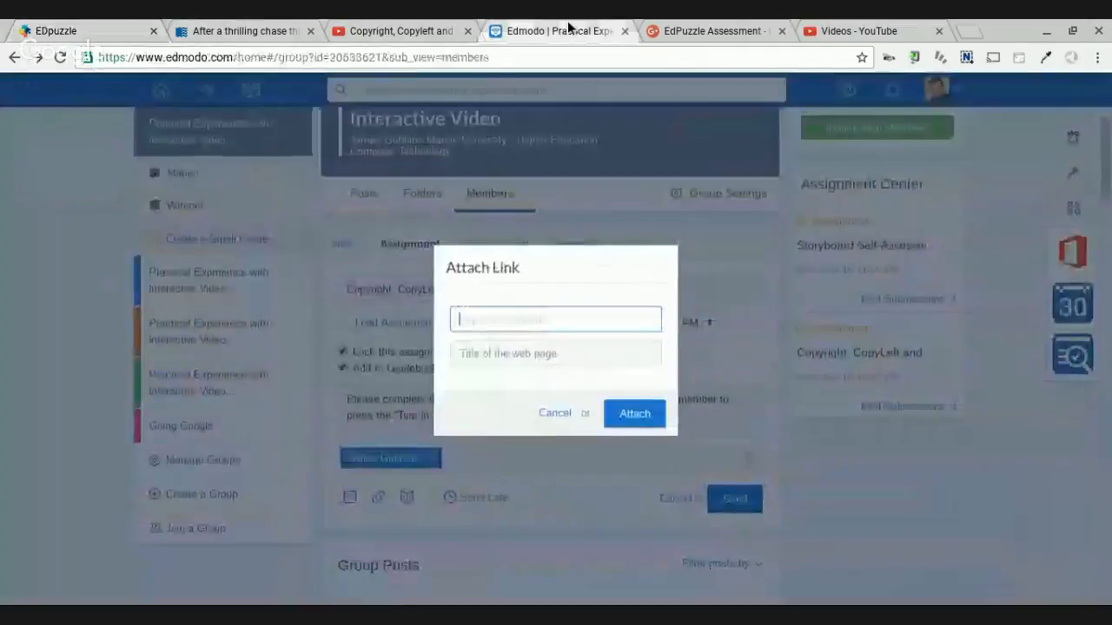
{"action": "key", "text": "ctrl+v"}
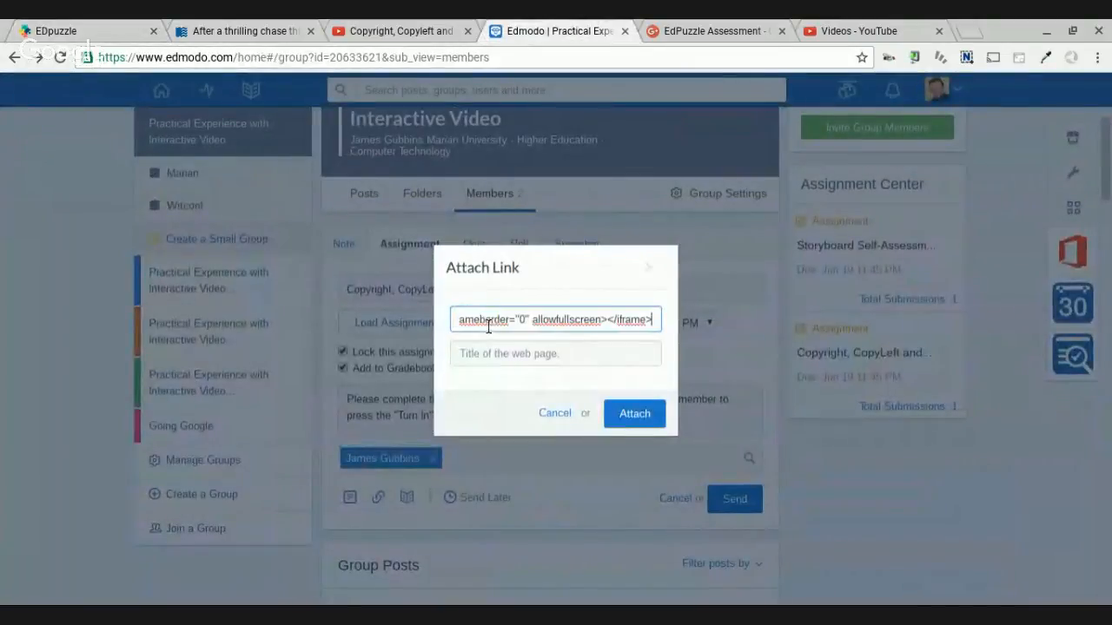
{"action": "left_click", "coordinate": [501, 354]}
{"action": "left_click", "coordinate": [618, 422]}
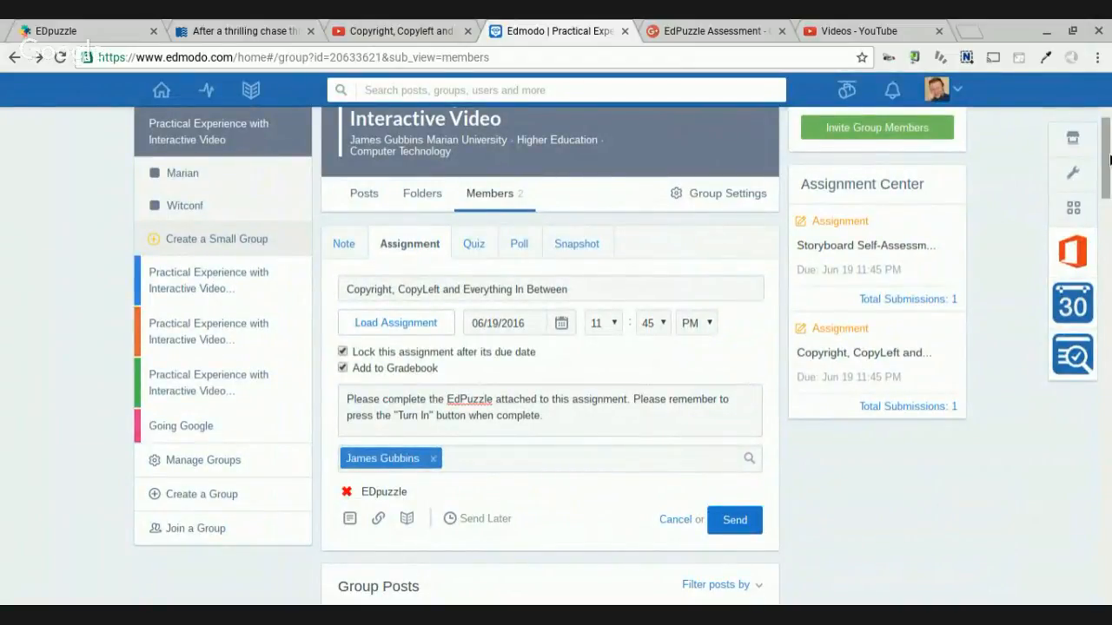
- Open the EDpuzzle attachment in the "Copyright, CopyLeft and Everything In Between" group post and log in as a student with Google
{"action": "left_click_drag", "start_coordinate": [1108, 162], "coordinate": [1109, 232]}
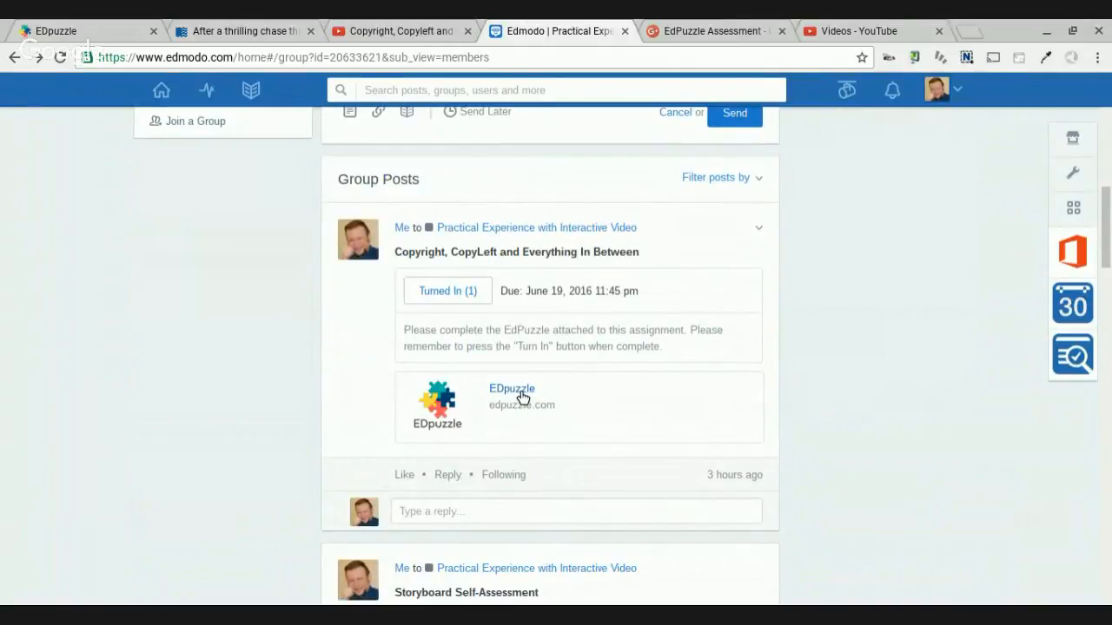
{"action": "left_click", "coordinate": [520, 393]}
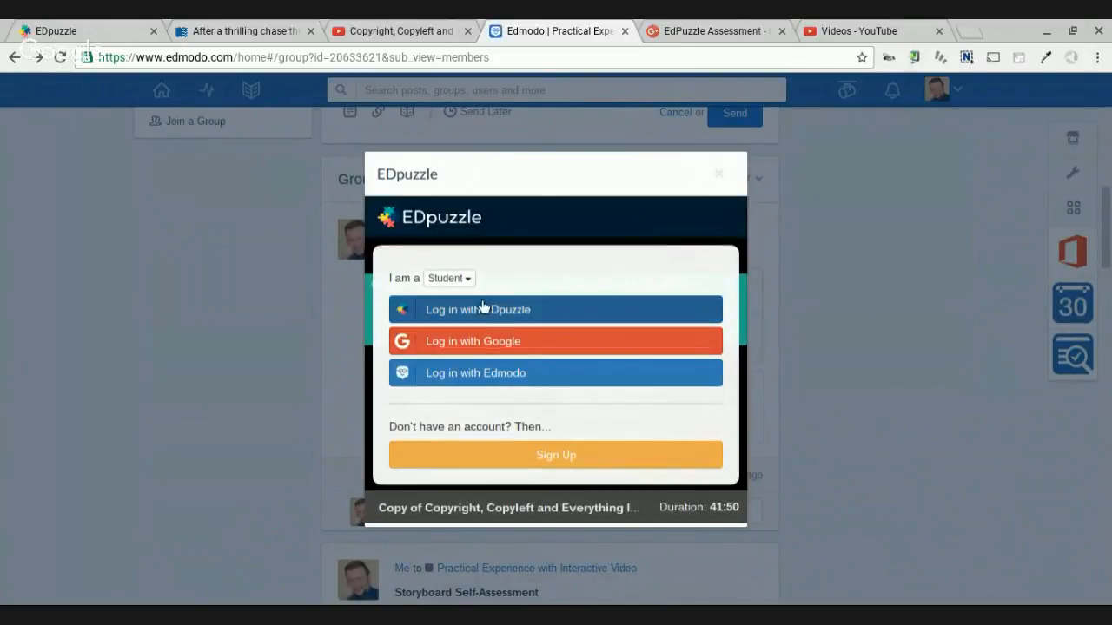
{"action": "left_click", "coordinate": [507, 347]}
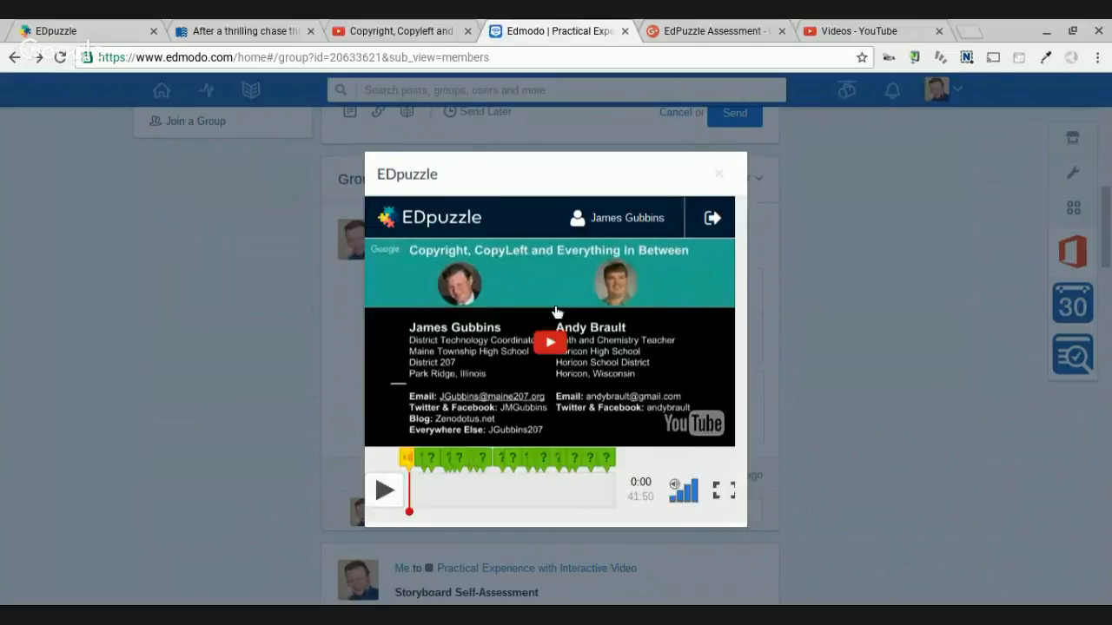
- Play the embedded lesson video and lower its volume to one bar
{"action": "left_click", "coordinate": [554, 350]}
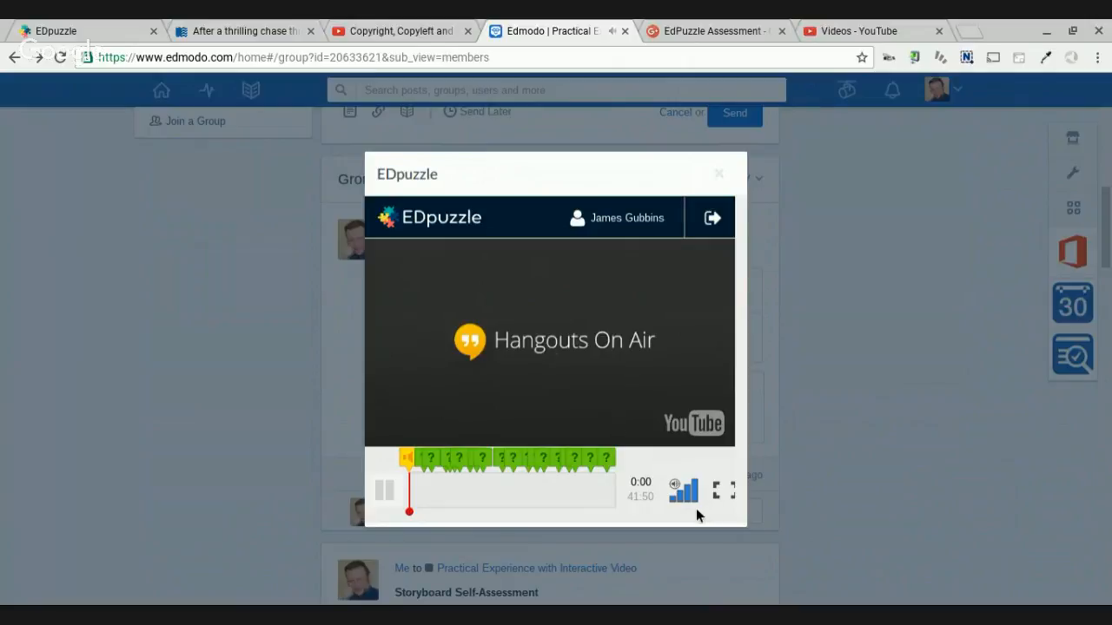
{"action": "left_click", "coordinate": [690, 502]}
{"action": "left_click_drag", "start_coordinate": [690, 503], "coordinate": [667, 502]}
{"action": "left_click", "coordinate": [675, 497]}
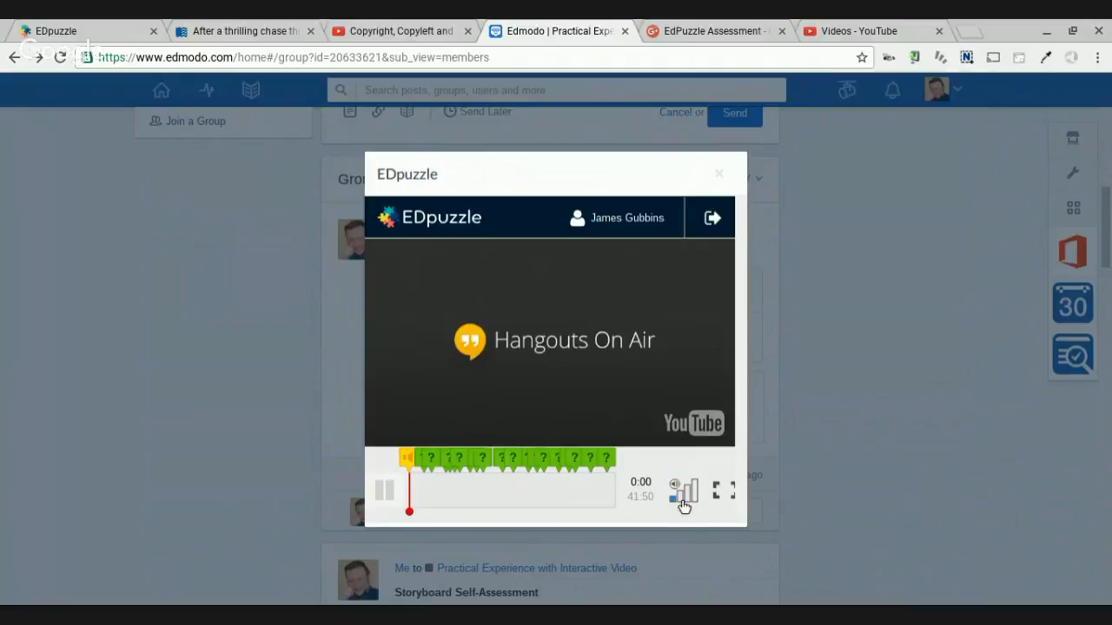
- Advance the lesson video to its first question at 03:03, view the answer and continue playback
{"action": "left_click", "coordinate": [413, 511]}
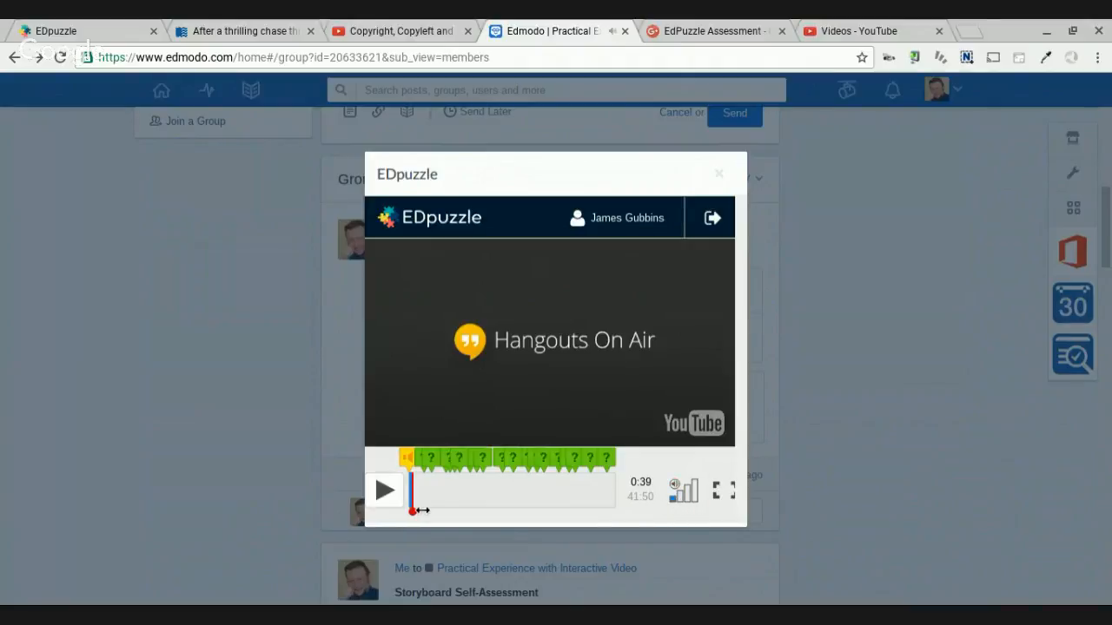
{"action": "left_click_drag", "start_coordinate": [421, 511], "coordinate": [427, 488]}
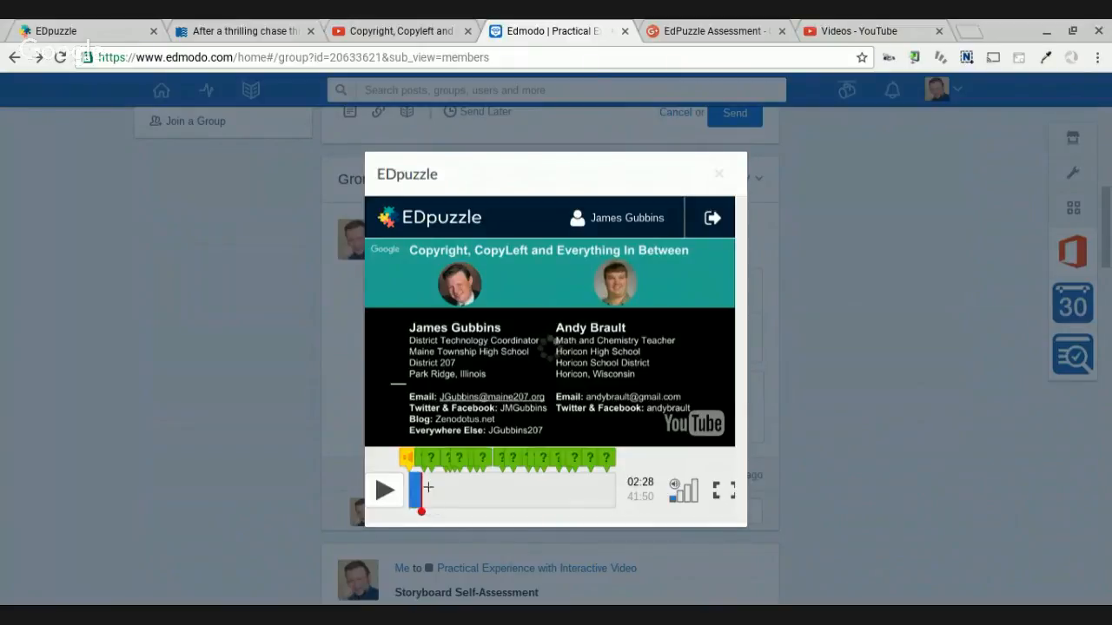
{"action": "left_click", "coordinate": [421, 467]}
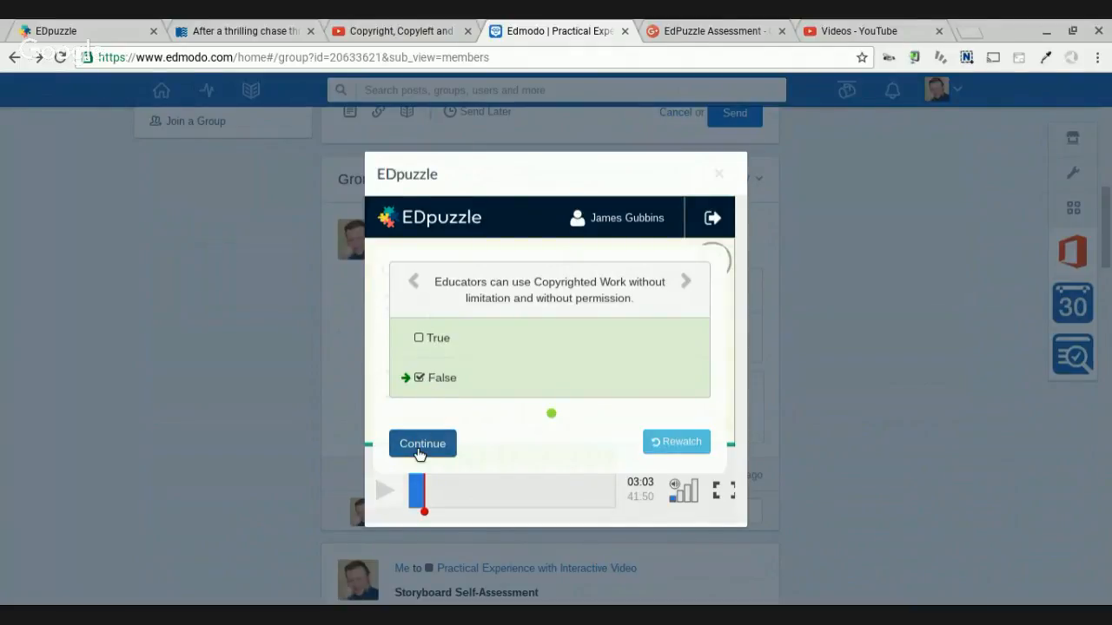
{"action": "left_click", "coordinate": [418, 445]}
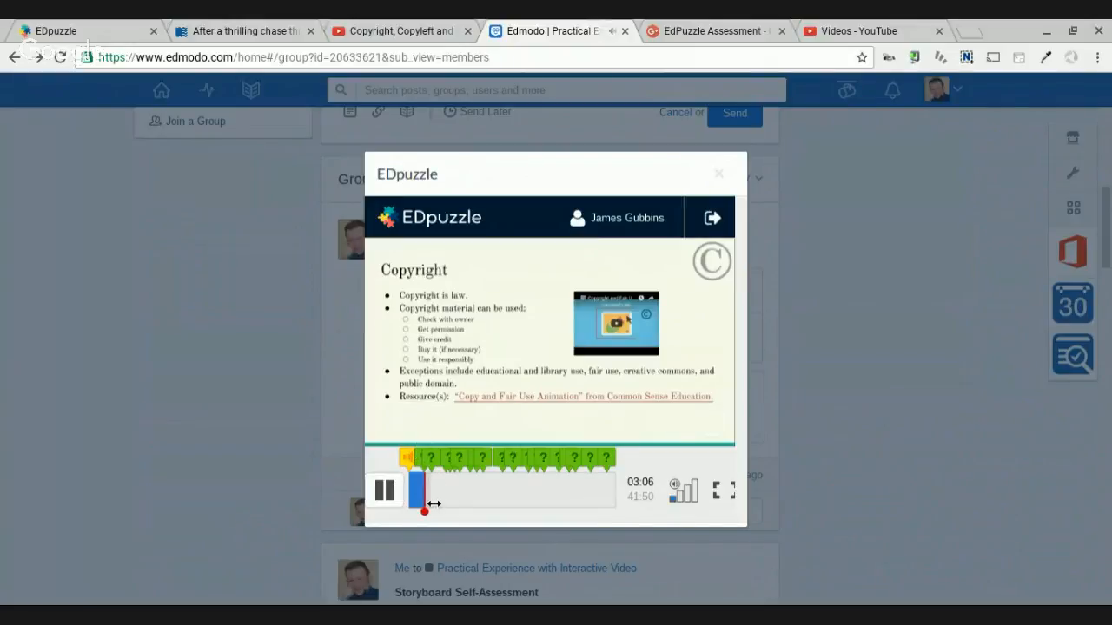
- Advance the lesson video to the resources note at 04:35 and open its "Copy and Fair Use Animation" link
{"action": "left_click_drag", "start_coordinate": [433, 504], "coordinate": [439, 502]}
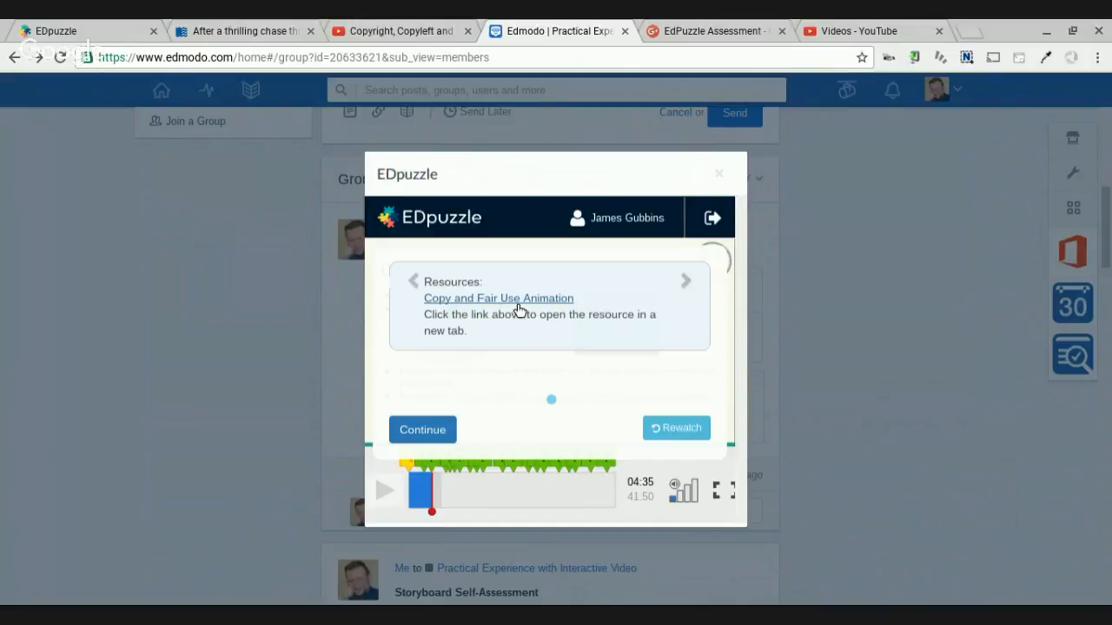
{"action": "left_click", "coordinate": [517, 303]}
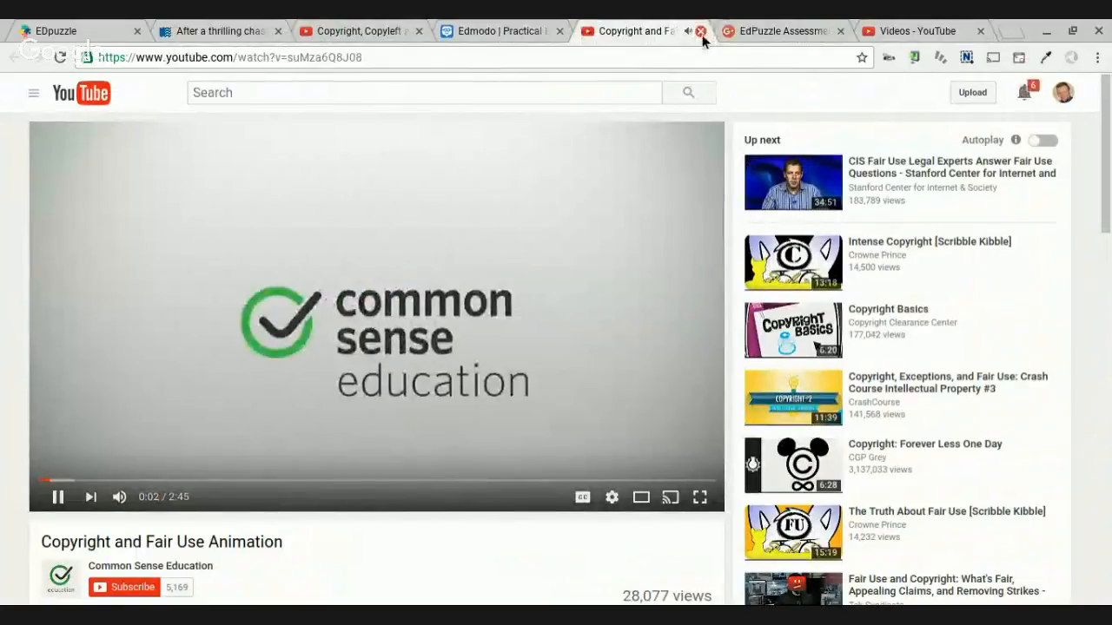
- Close the "Copyright and Fair Use Animation" video page, try continuing past the resources note, and rewatch the lesson section before it
{"action": "left_click", "coordinate": [700, 30]}
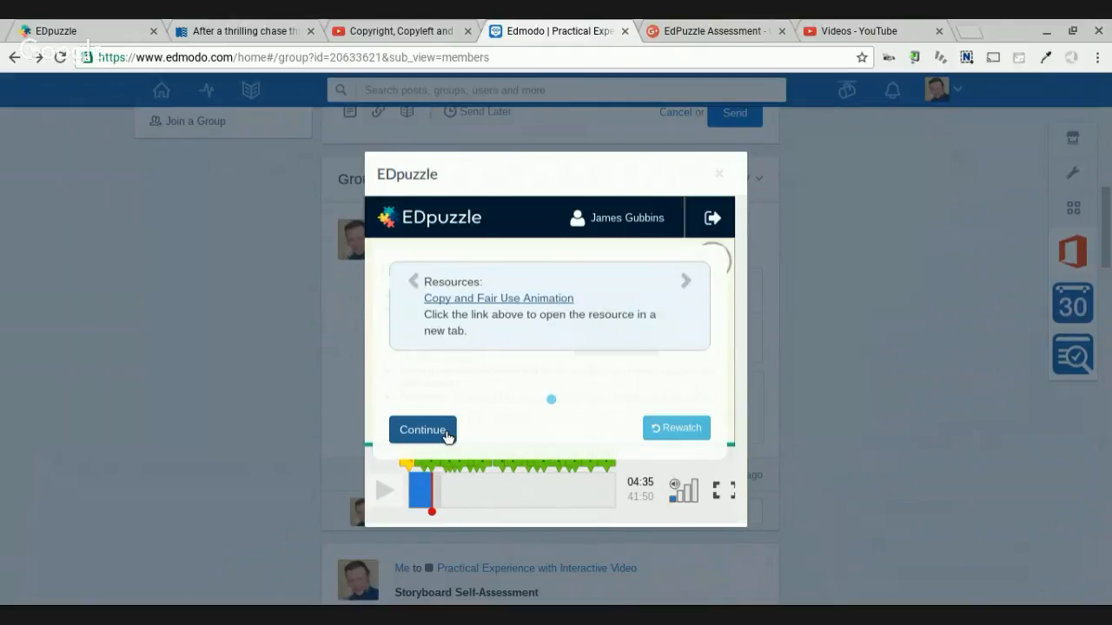
{"action": "left_click", "coordinate": [447, 437]}
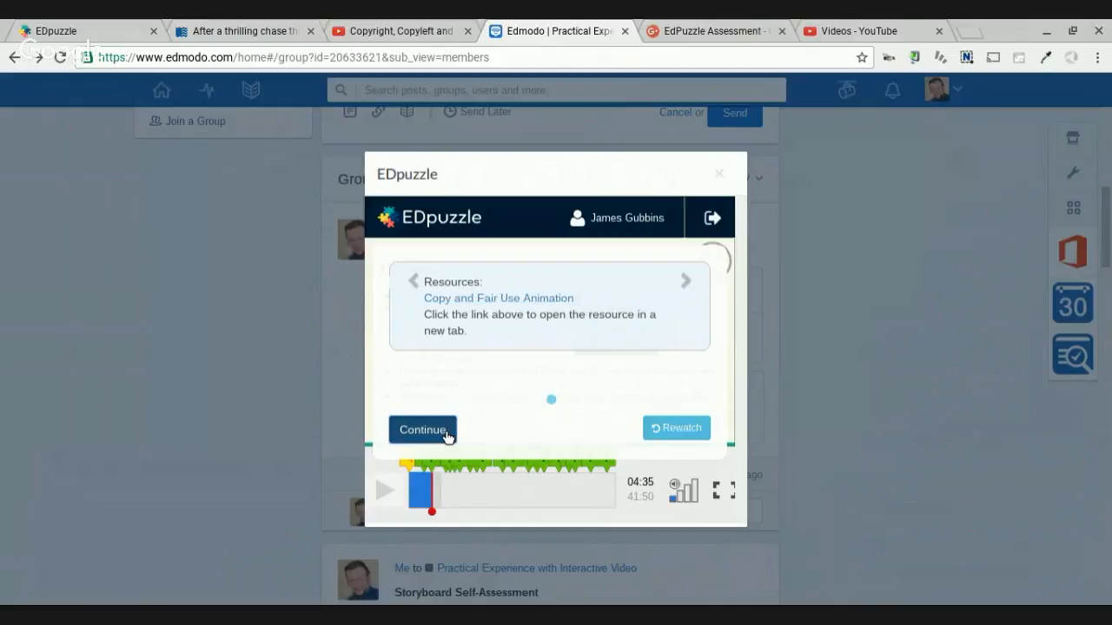
{"action": "left_click", "coordinate": [677, 434]}
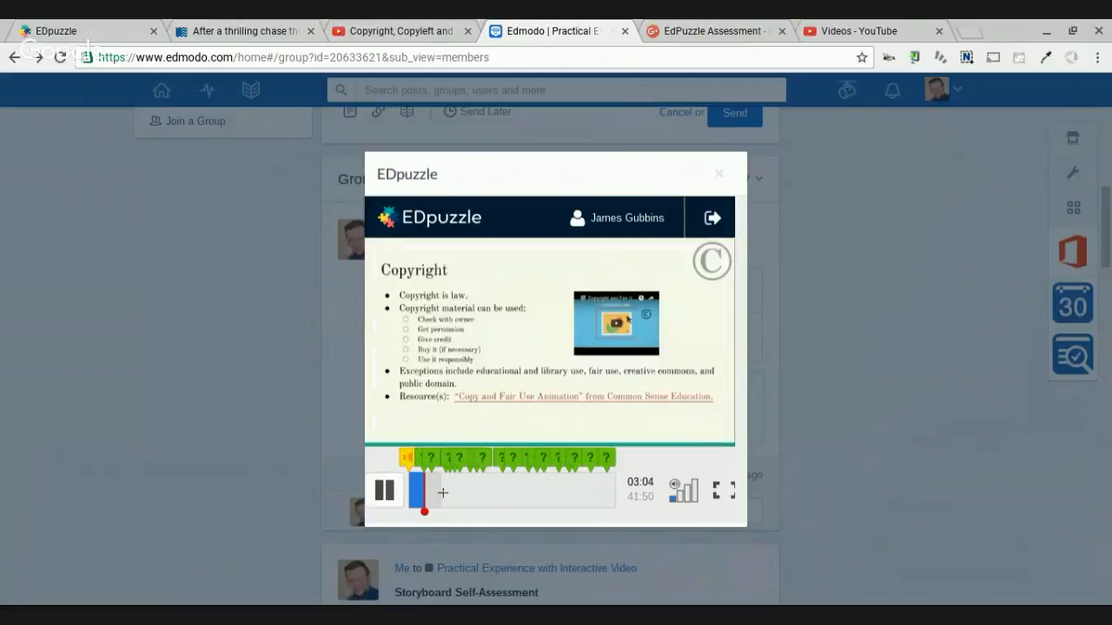
- Pause and close the embedded lesson, and open the student's turned-in submission for "Copyright, CopyLeft and Everything In Between"
{"action": "left_click", "coordinate": [384, 490]}
{"action": "left_click", "coordinate": [721, 177]}
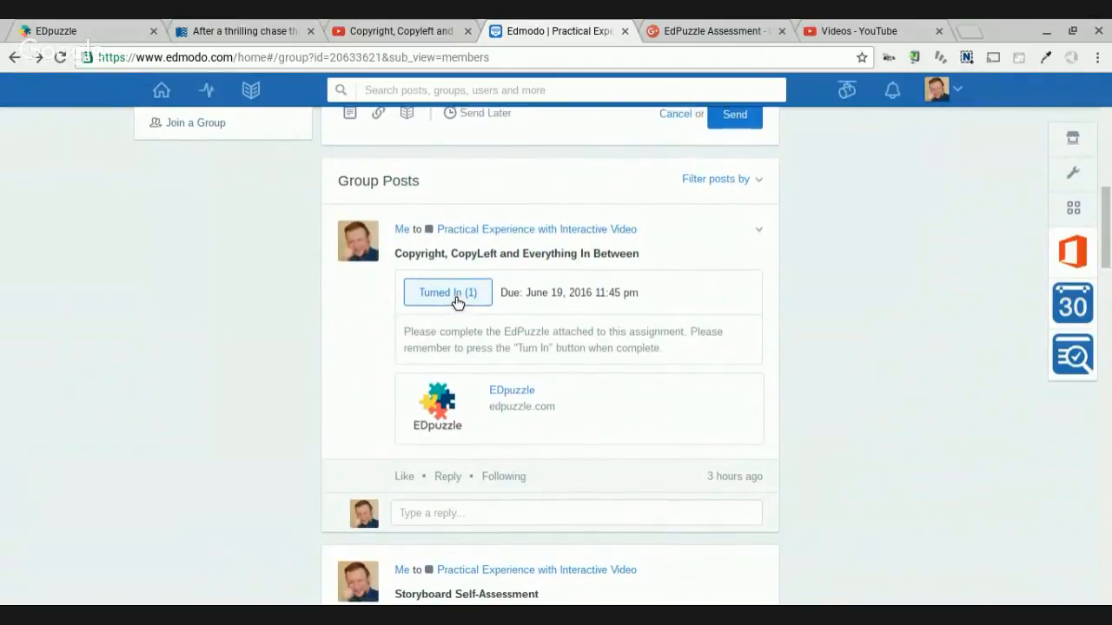
{"action": "left_click", "coordinate": [447, 291]}
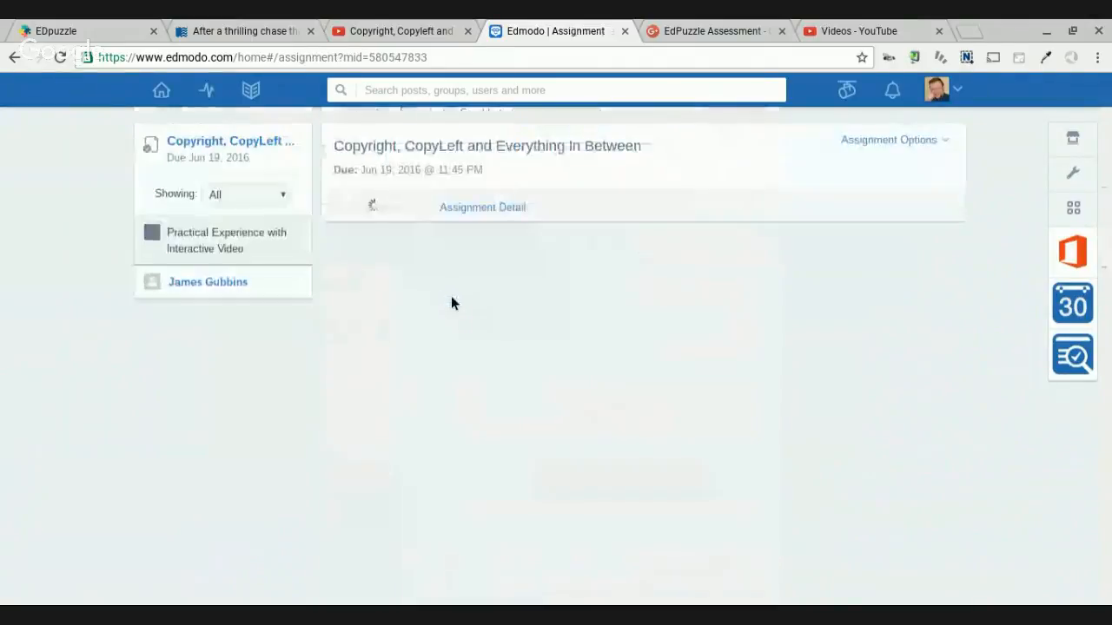
{"action": "left_click", "coordinate": [237, 293]}
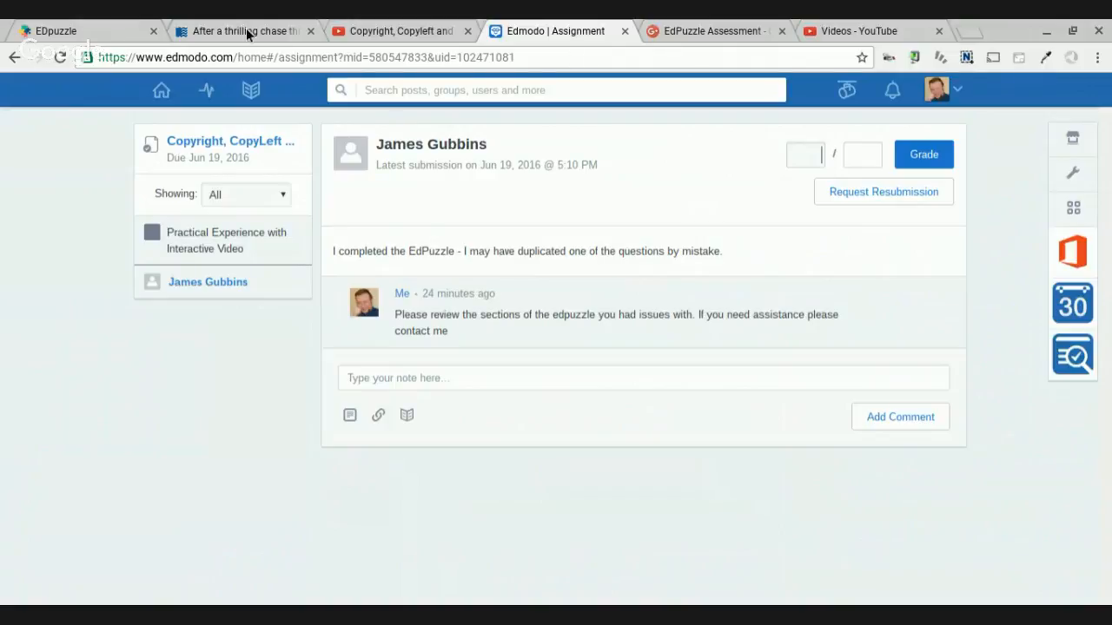
- Switch to EDpuzzle and open the class progress for the "Copy of Copyright, Copyleft and Everything In Between" assignment
{"action": "left_click", "coordinate": [82, 31]}
{"action": "left_click", "coordinate": [778, 120]}
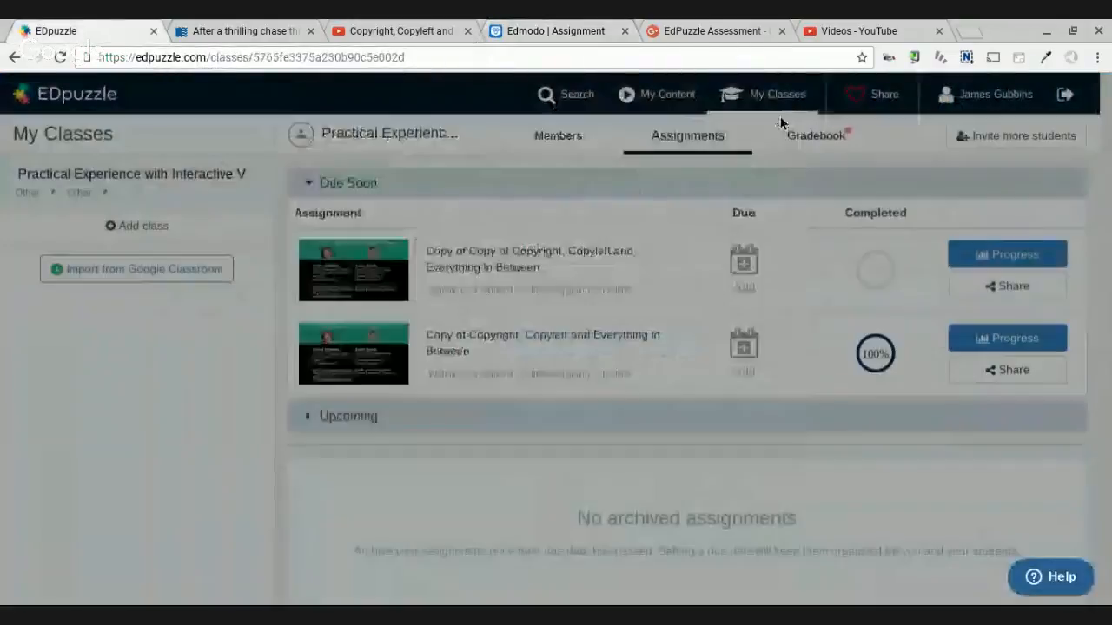
{"action": "left_click", "coordinate": [994, 346]}
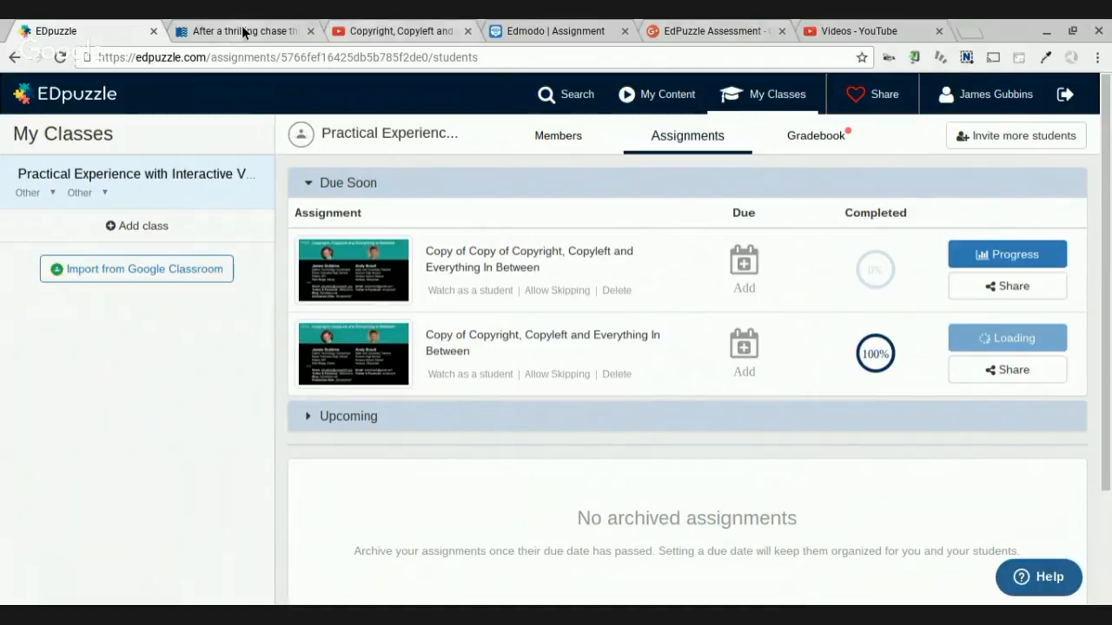
- Return to the student's Edmodo submission and enter a grade of 72 out of 100
{"action": "left_click", "coordinate": [538, 30]}
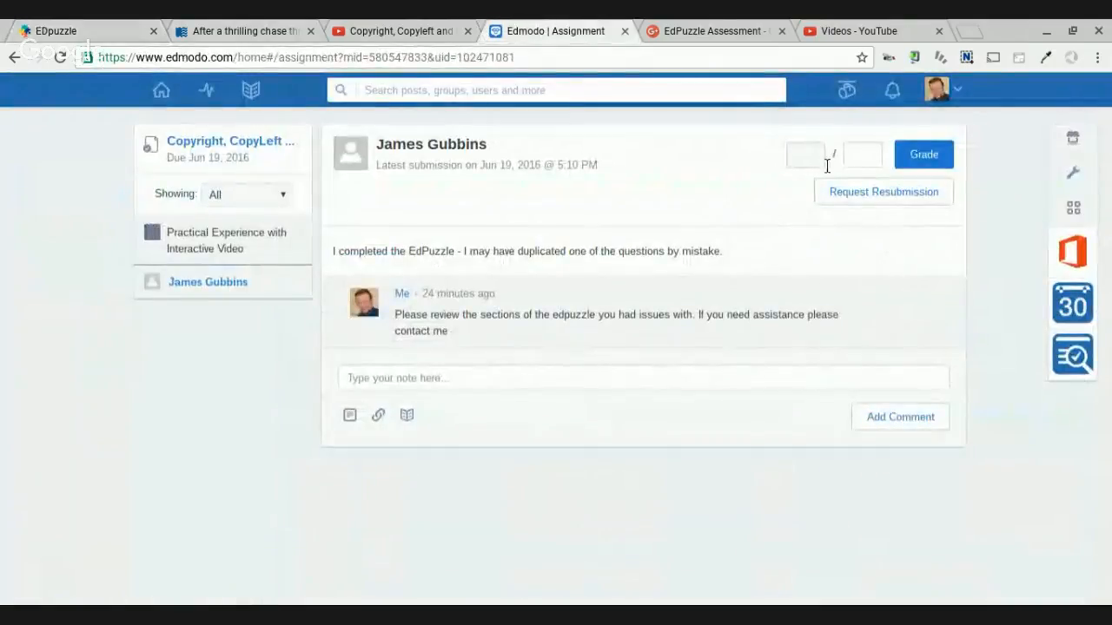
{"action": "left_click", "coordinate": [821, 157]}
{"action": "type", "text": "72"}
{"action": "key", "text": "Tab"}
{"action": "type", "text": "1"}
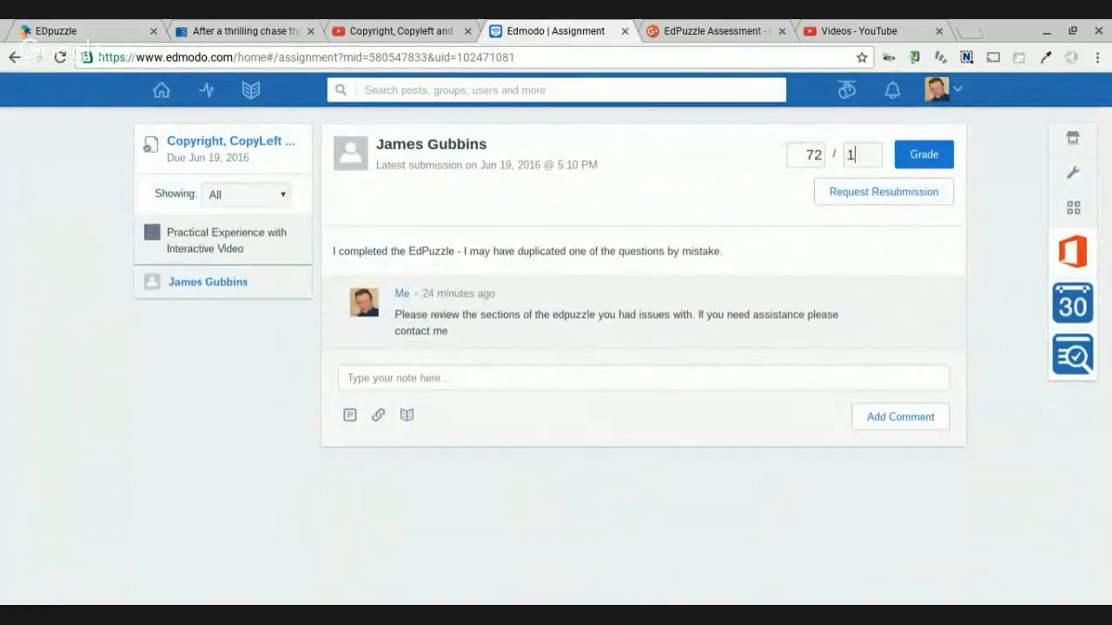
{"action": "type", "text": "00"}
- Post a copy of the earlier "Please review the sections of the edpuzzle" comment on the submission and submit the grade
{"action": "left_click", "coordinate": [625, 380]}
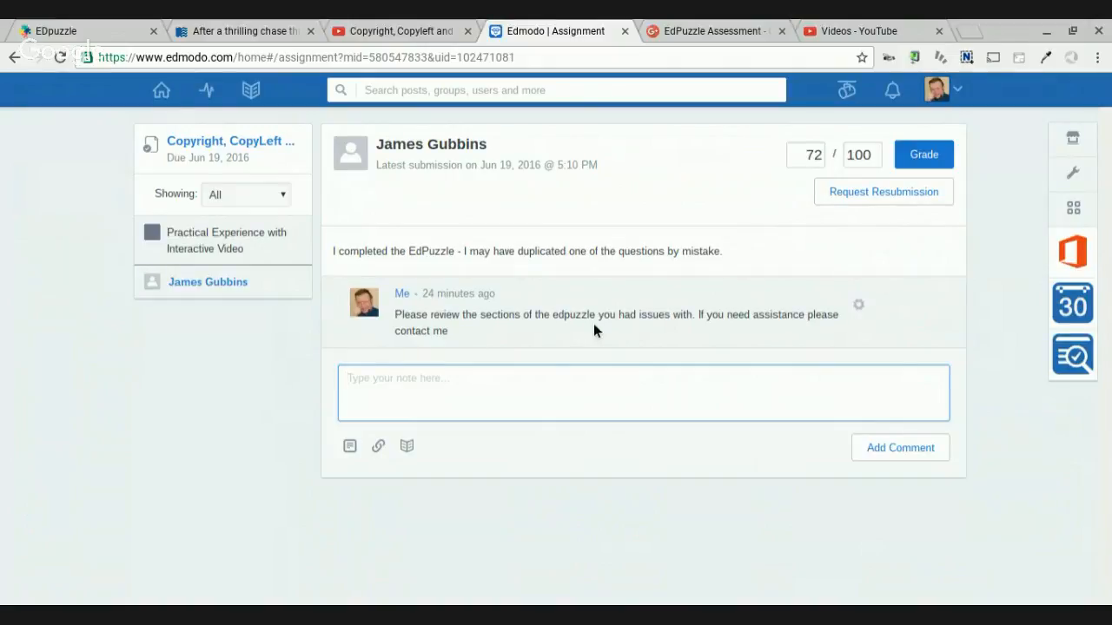
{"action": "left_click_drag", "start_coordinate": [531, 344], "coordinate": [404, 325]}
{"action": "key", "text": "ctrl+c"}
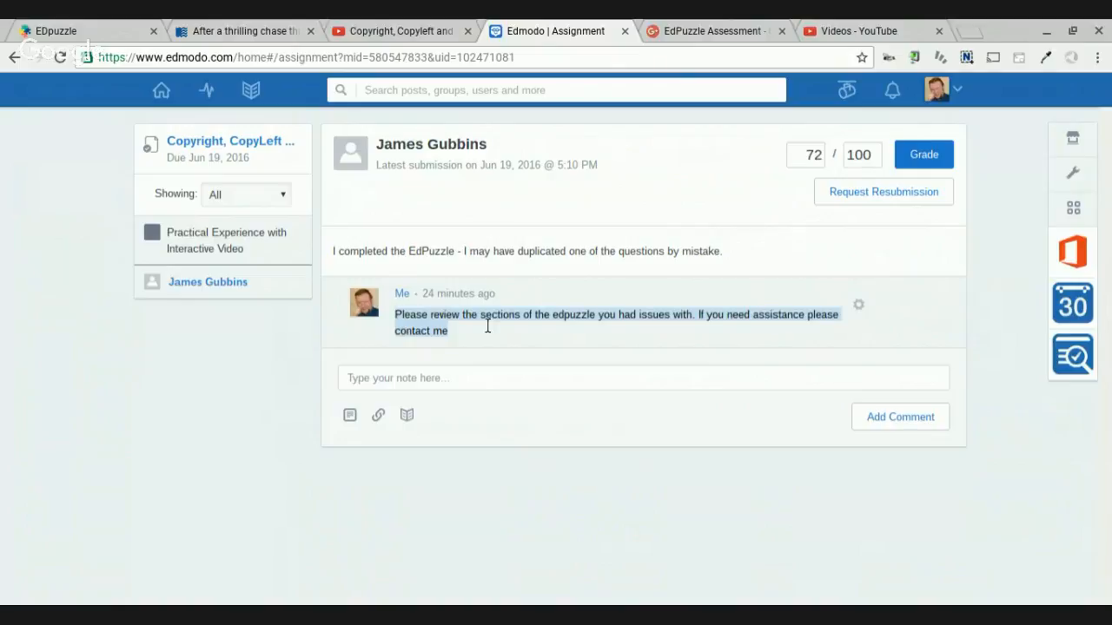
{"action": "left_click", "coordinate": [645, 383]}
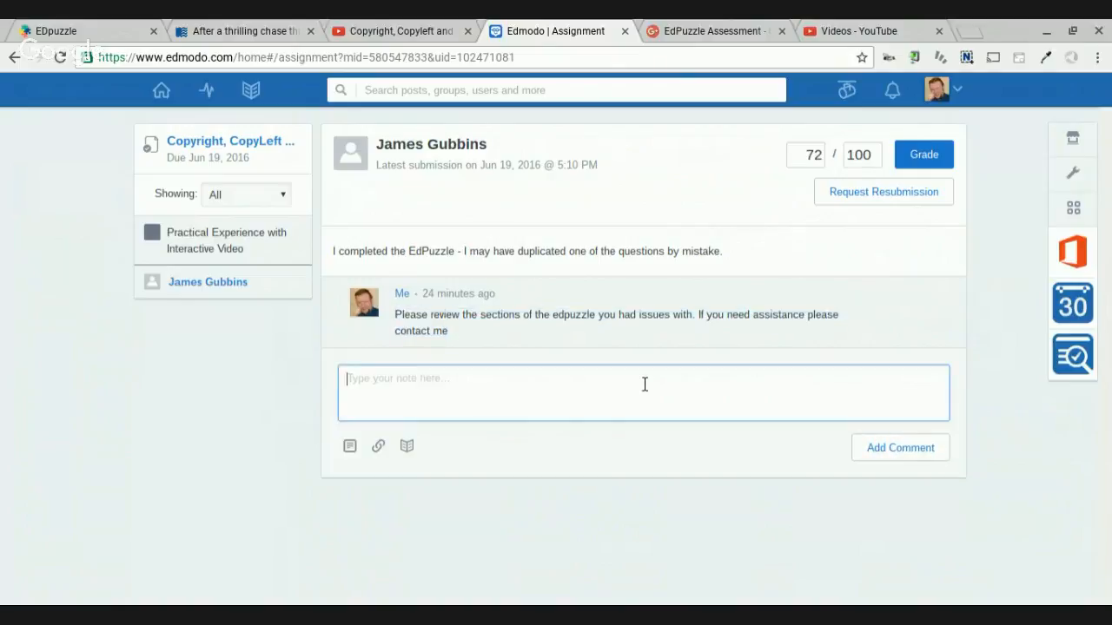
{"action": "key", "text": "ctrl+v"}
{"action": "left_click", "coordinate": [908, 467]}
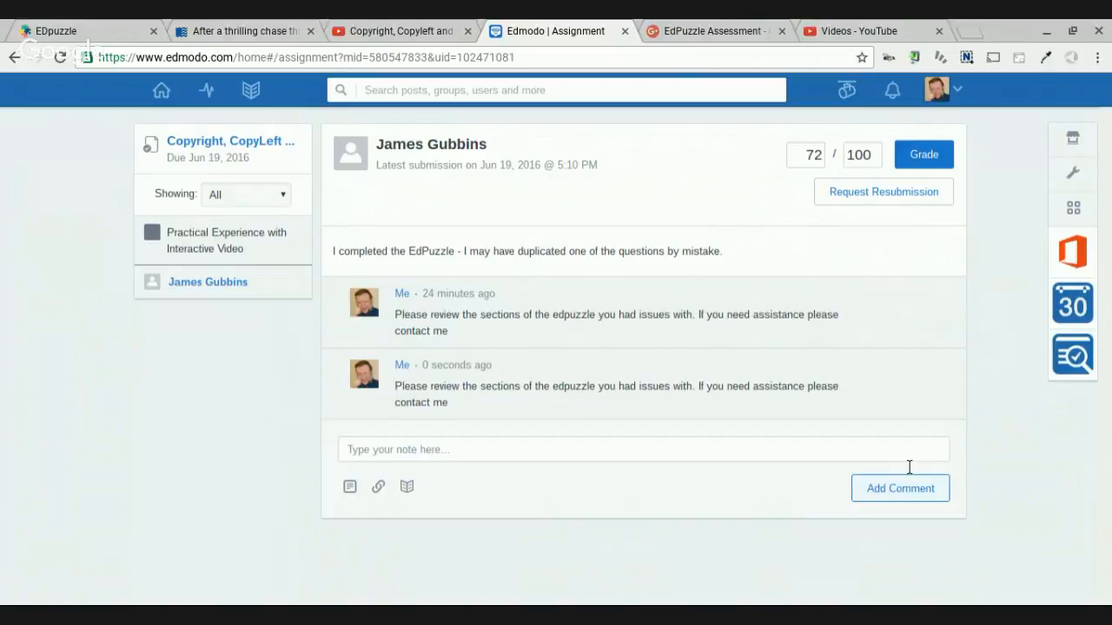
{"action": "left_click", "coordinate": [924, 154]}
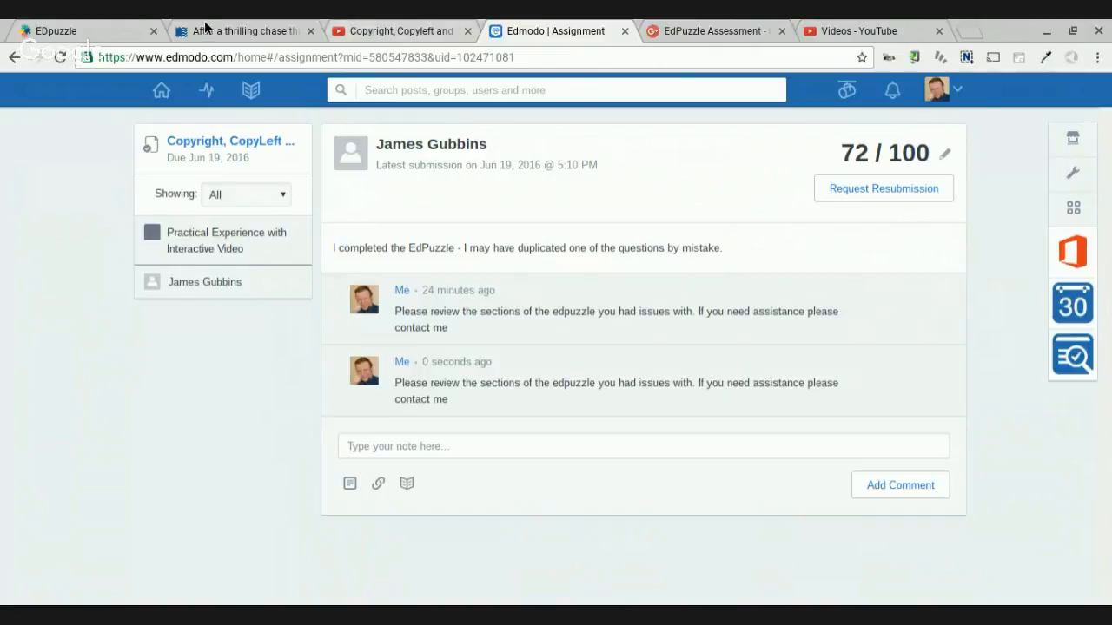
- Switch to EDpuzzle and go back from the assignment's student progress to the class's assignment list
{"action": "left_click", "coordinate": [105, 29]}
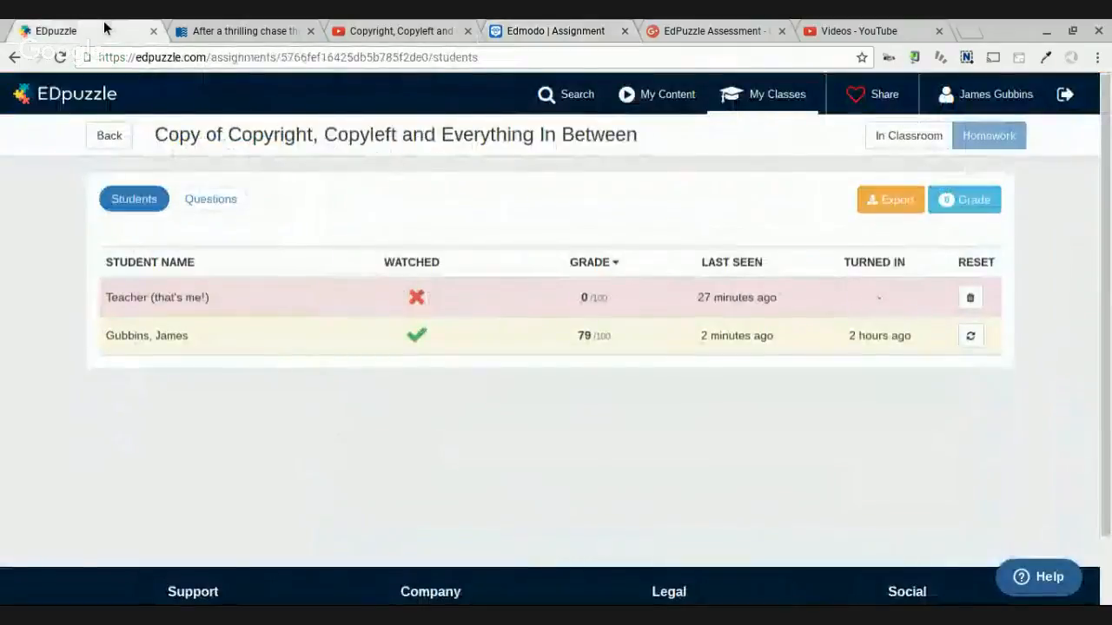
{"action": "left_click", "coordinate": [125, 139]}
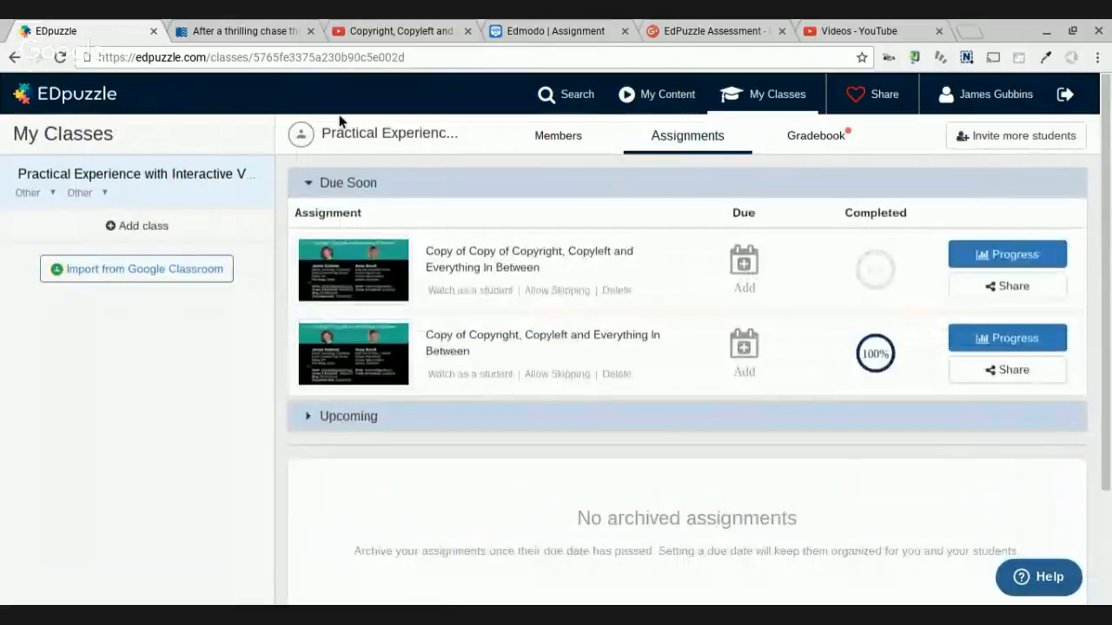